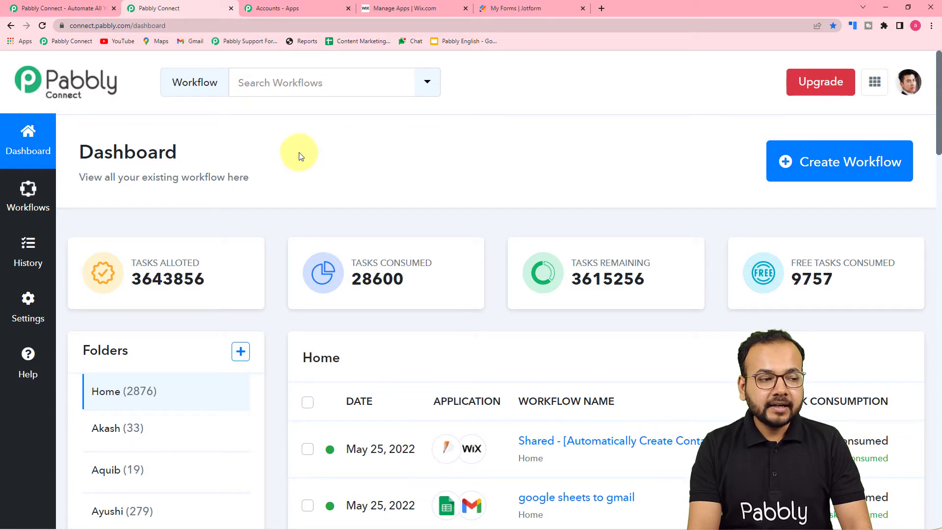
Step: Create a new workflow named "Wix Connection" from the Pabbly Connect dashboard
left_click(92, 14)
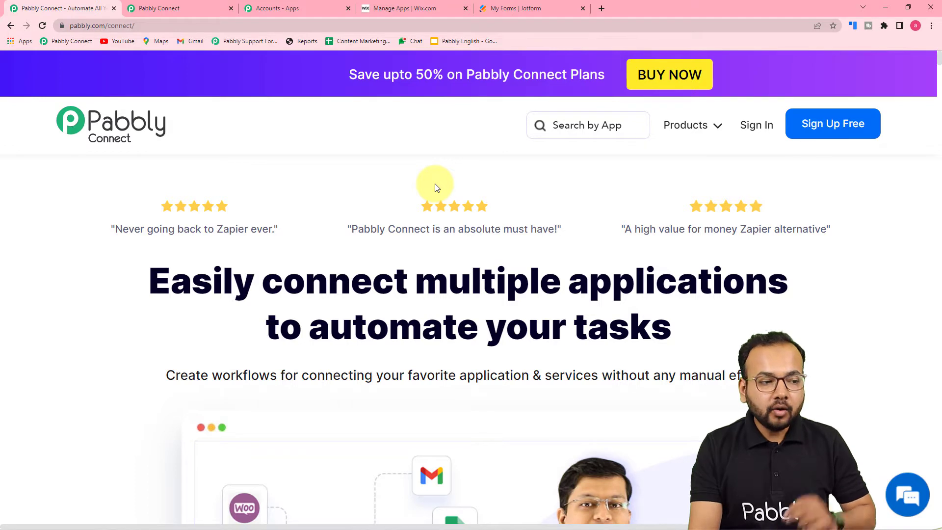
left_click(175, 7)
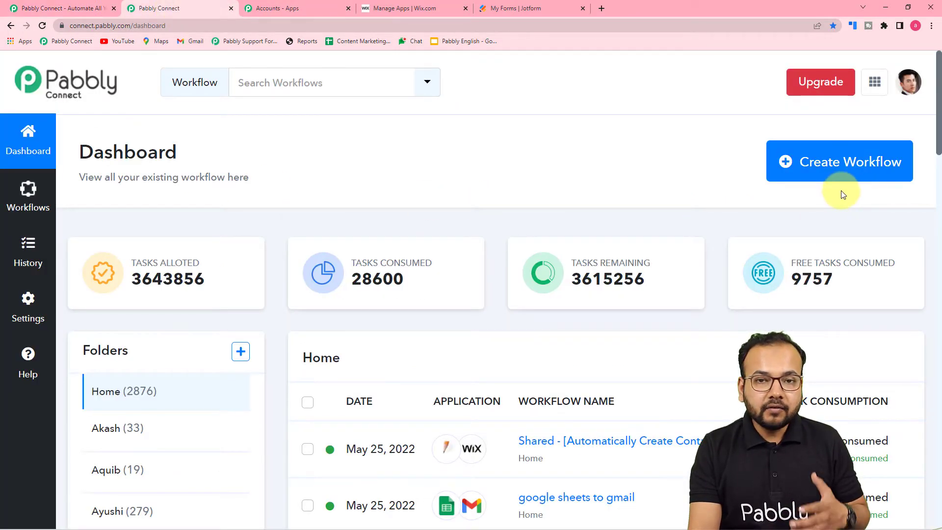
left_click(819, 158)
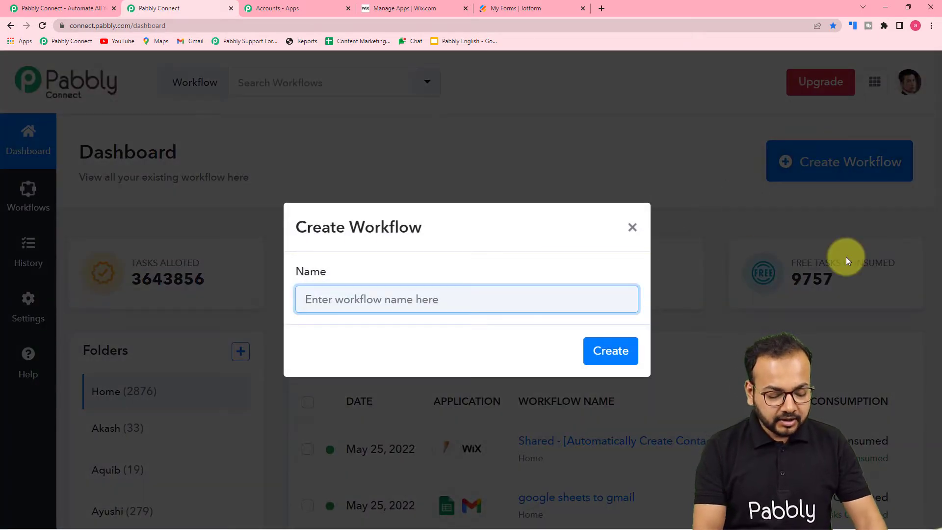
type("Wix Connection")
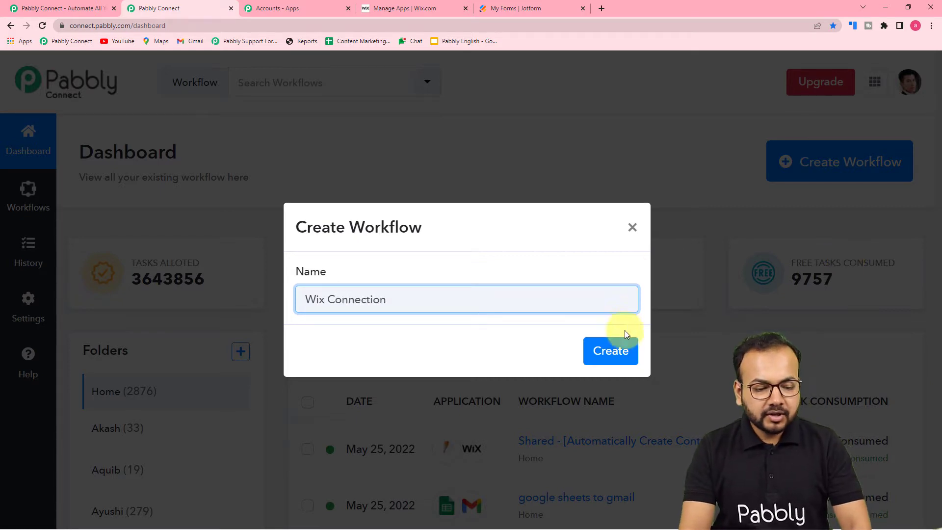
left_click(629, 360)
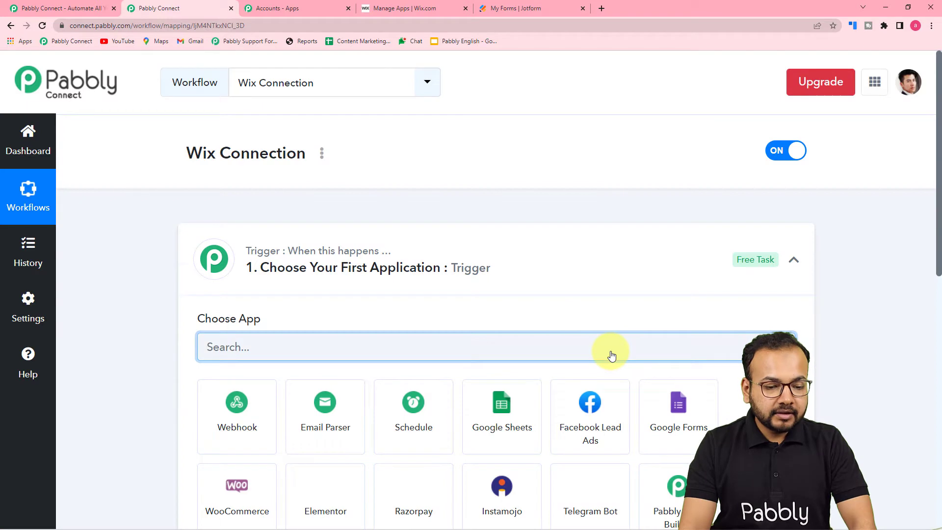
Step: Search the trigger applications for "jot" and choose JotForm as the workflow's trigger app
scroll(612, 355, "down", 1)
left_click(792, 212)
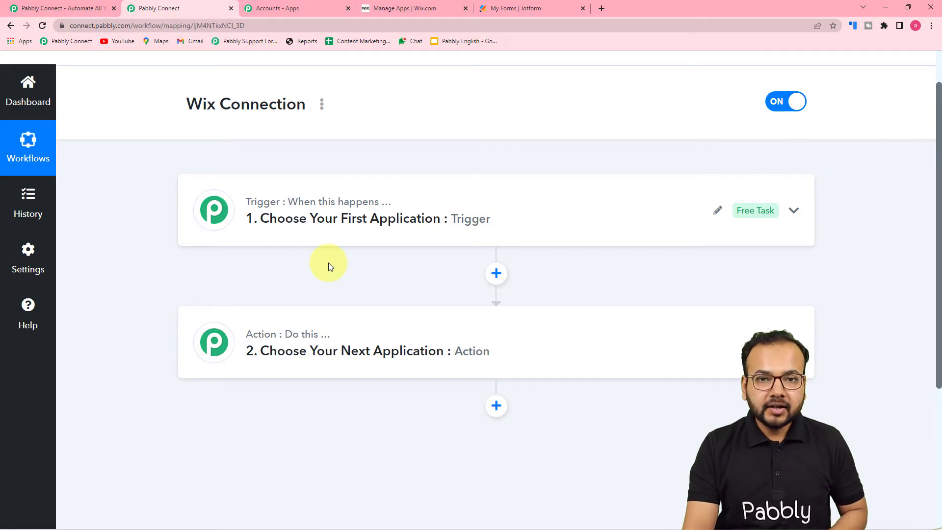
left_click(292, 232)
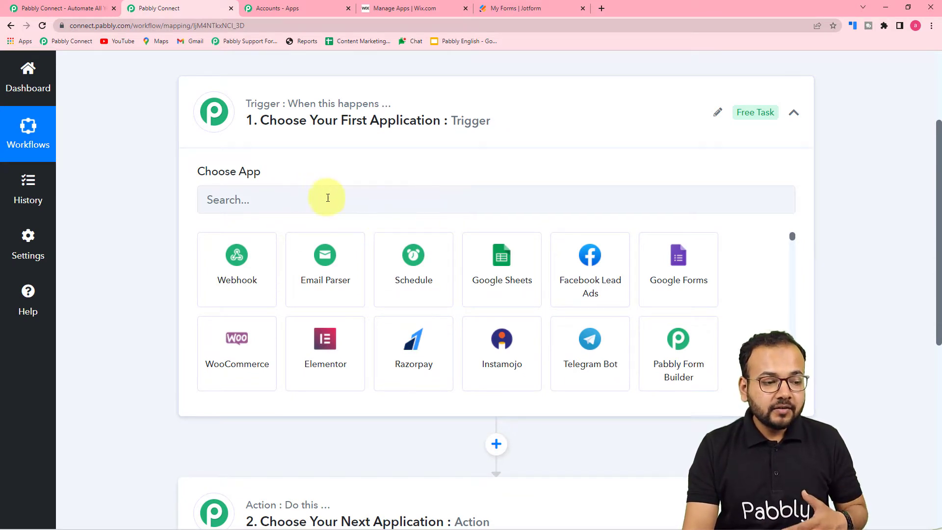
left_click(389, 209)
type("jot")
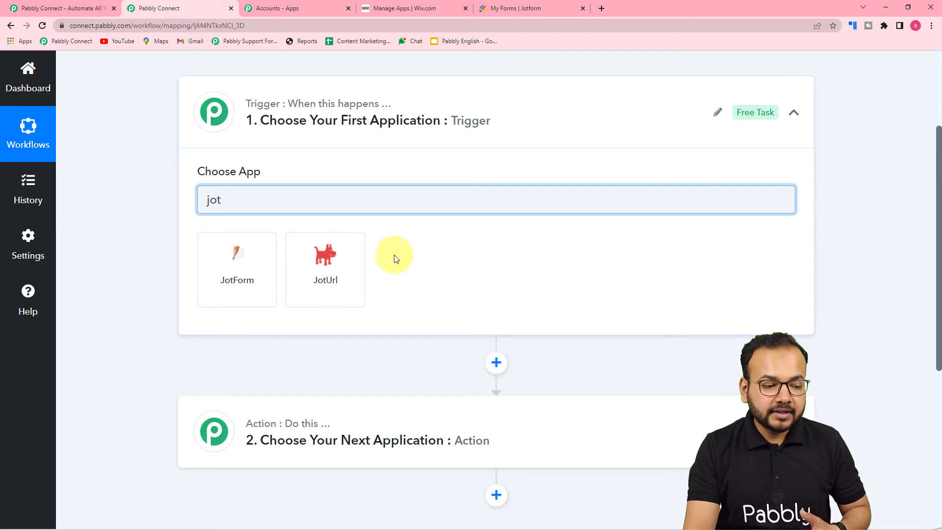
left_click(236, 265)
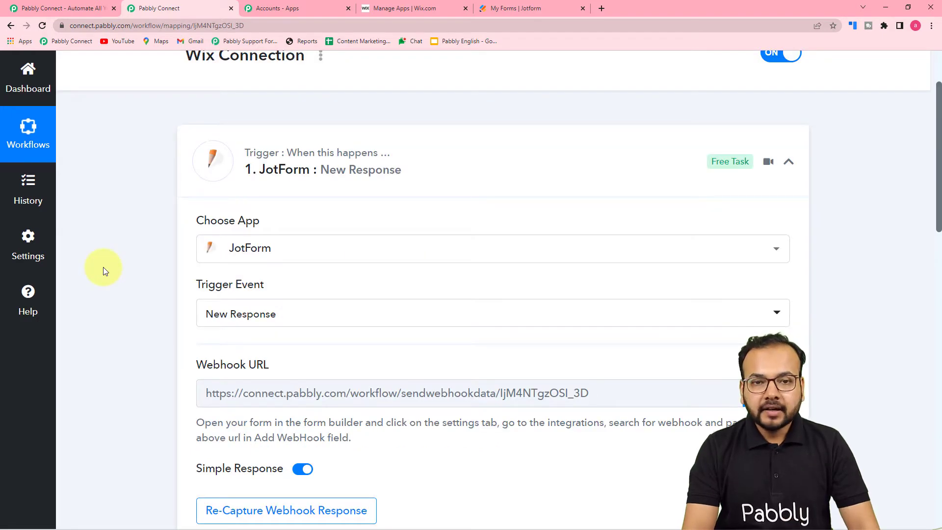
Step: Examine the JotForm trigger's webhook settings and the labels and values of its captured form response
scroll(103, 267, "down", 2)
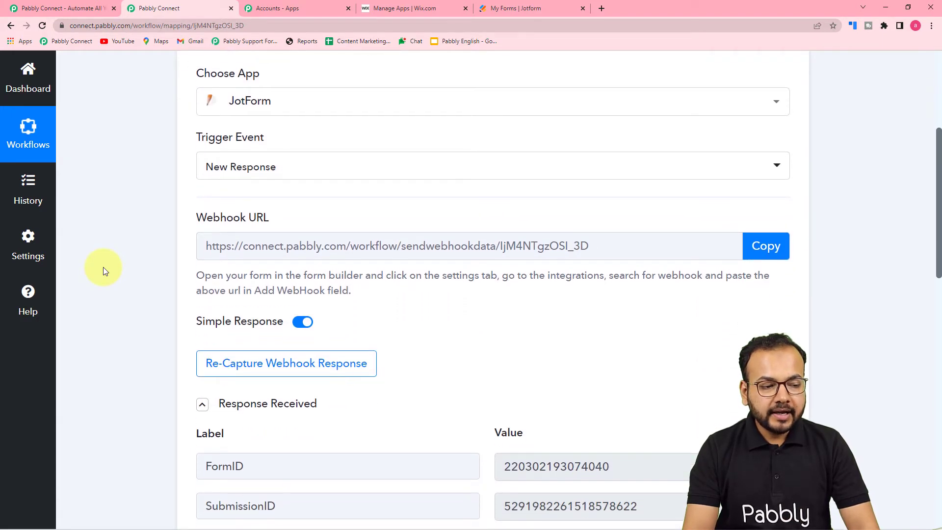
scroll(103, 267, "down", 3)
scroll(103, 267, "down", 5)
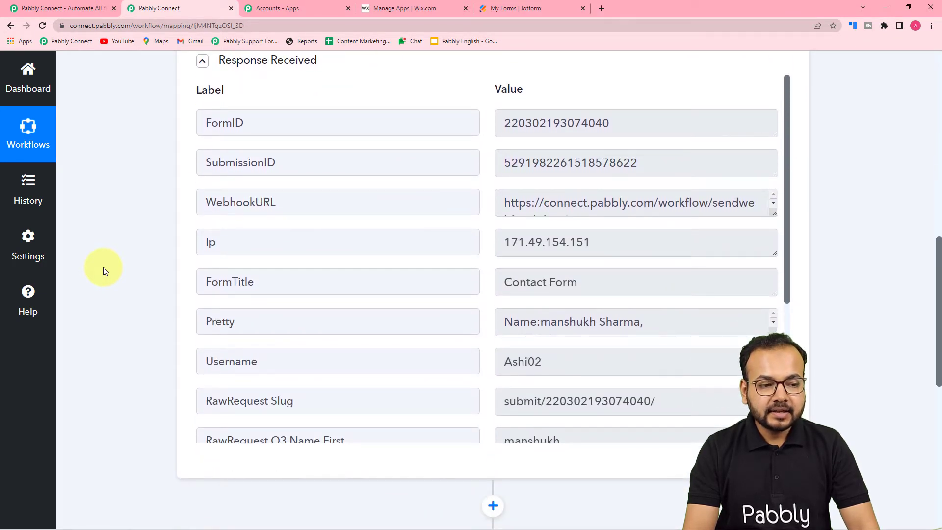
scroll(102, 260, "up", 6)
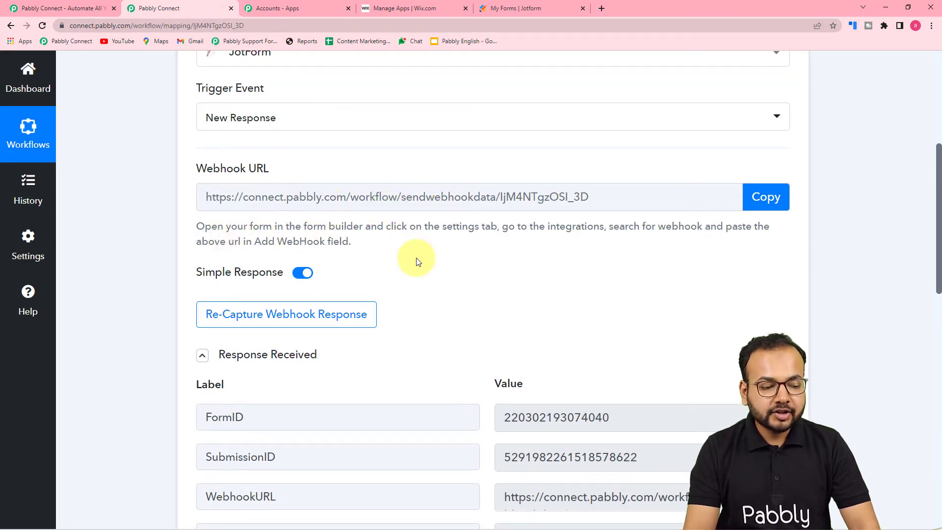
scroll(418, 261, "down", 2)
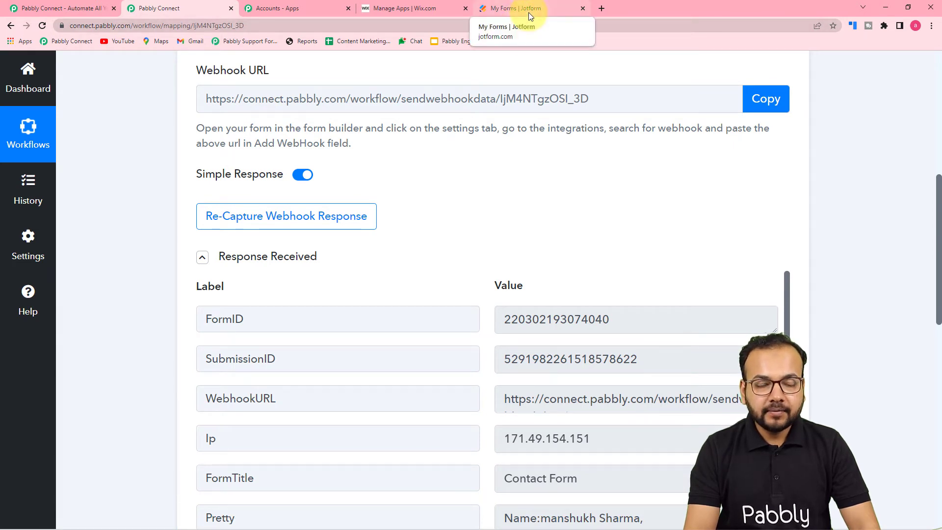
scroll(559, 207, "down", 2)
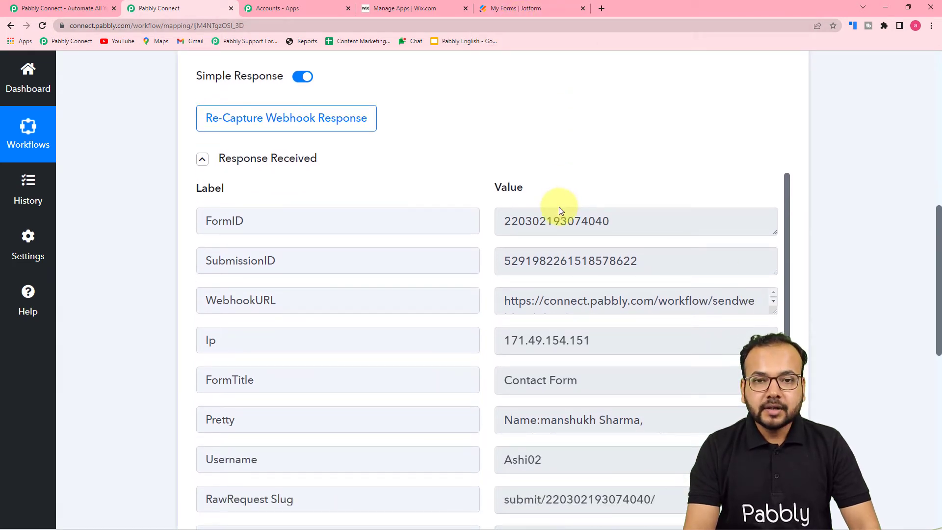
scroll(467, 286, "down", 2)
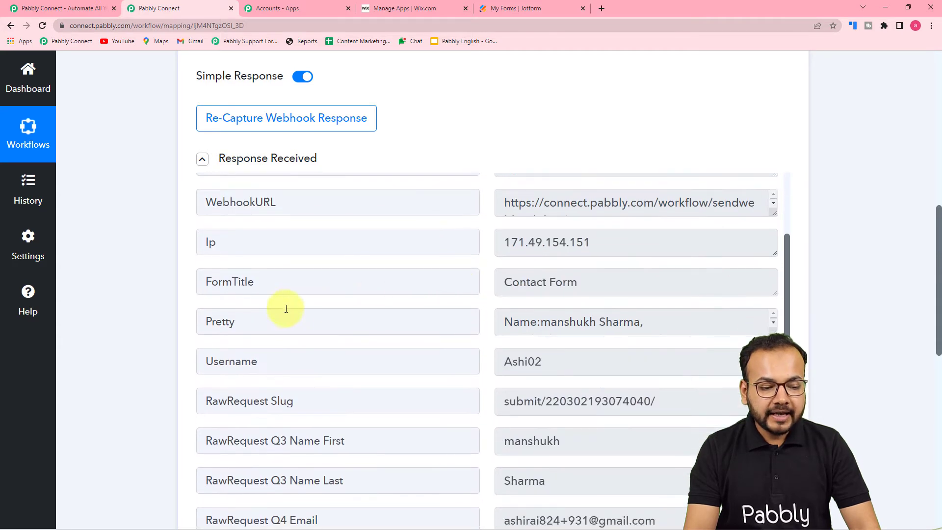
scroll(387, 309, "down", 2)
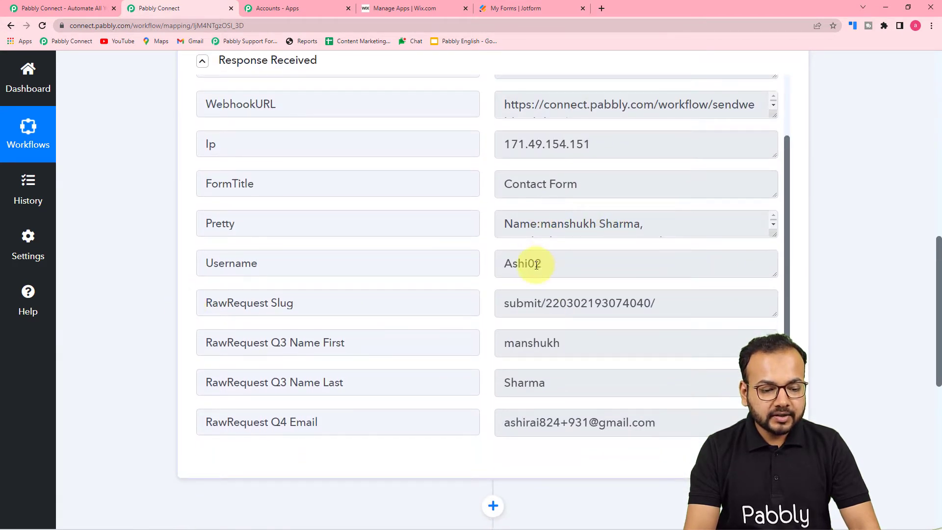
scroll(536, 266, "down", 2)
scroll(577, 324, "down", 1)
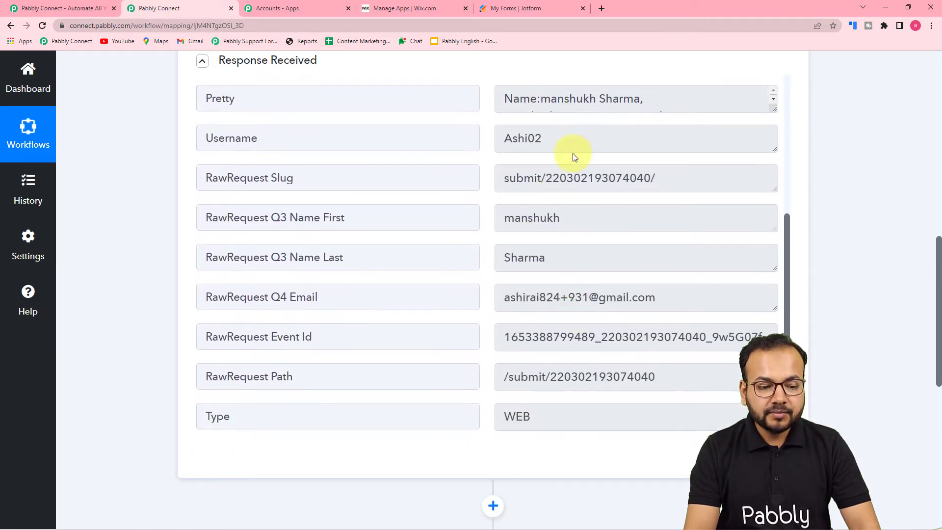
scroll(572, 320, "down", 2)
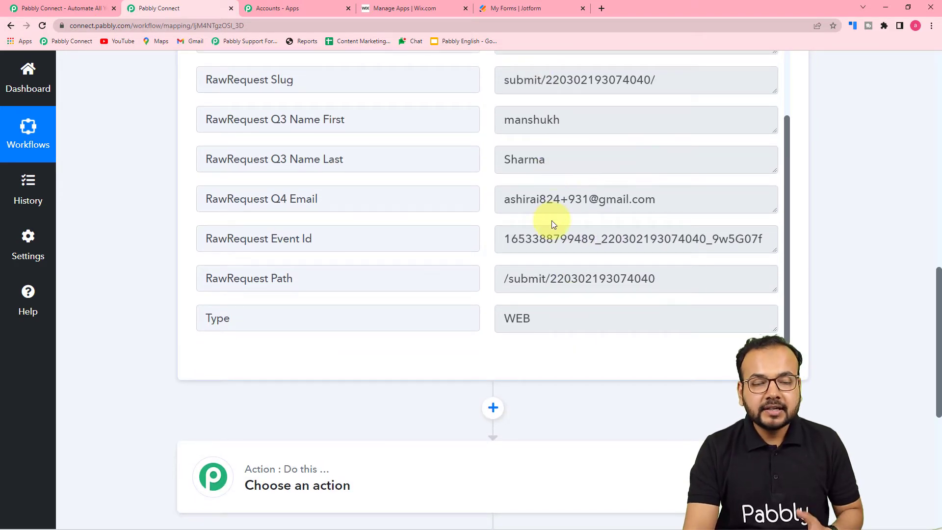
scroll(298, 202, "down", 3)
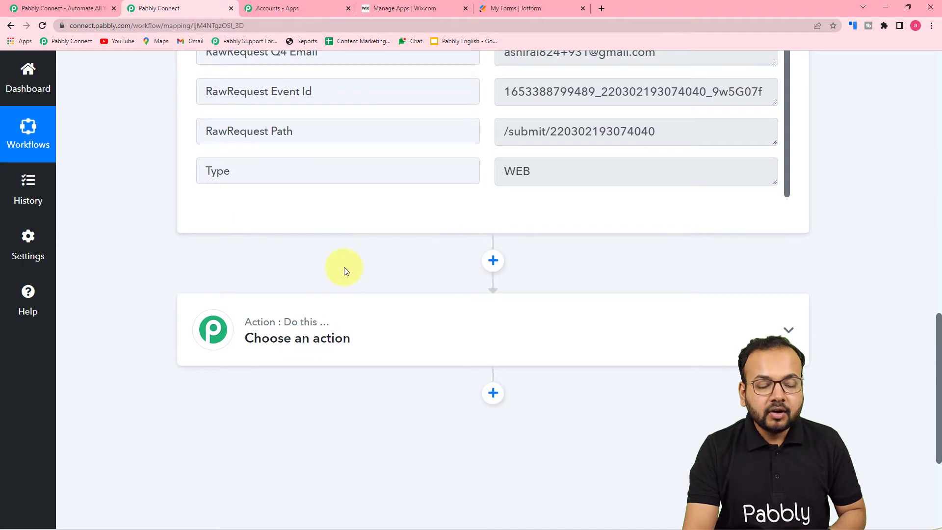
Step: Search the action applications for "wix" and choose Wix as the app for the workflow's action step
scroll(294, 305, "down", 3)
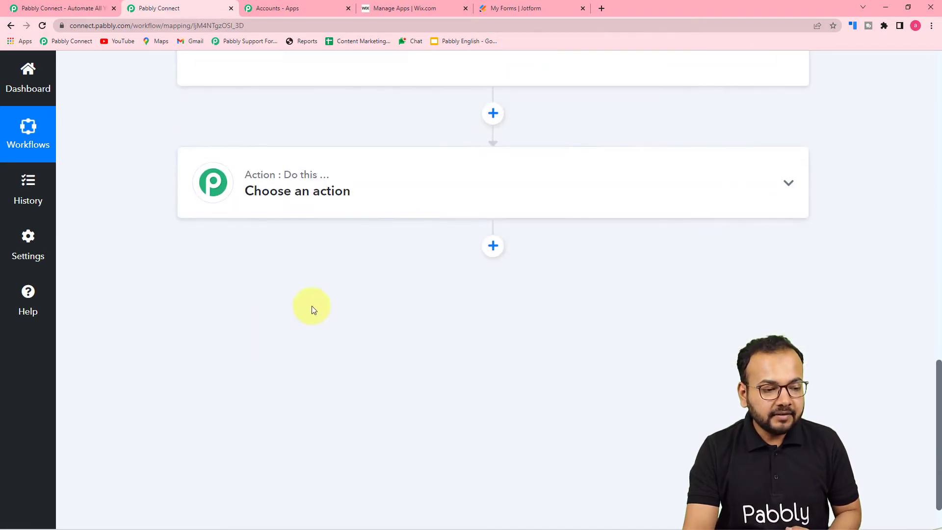
left_click(332, 192)
scroll(332, 162, "down", 3)
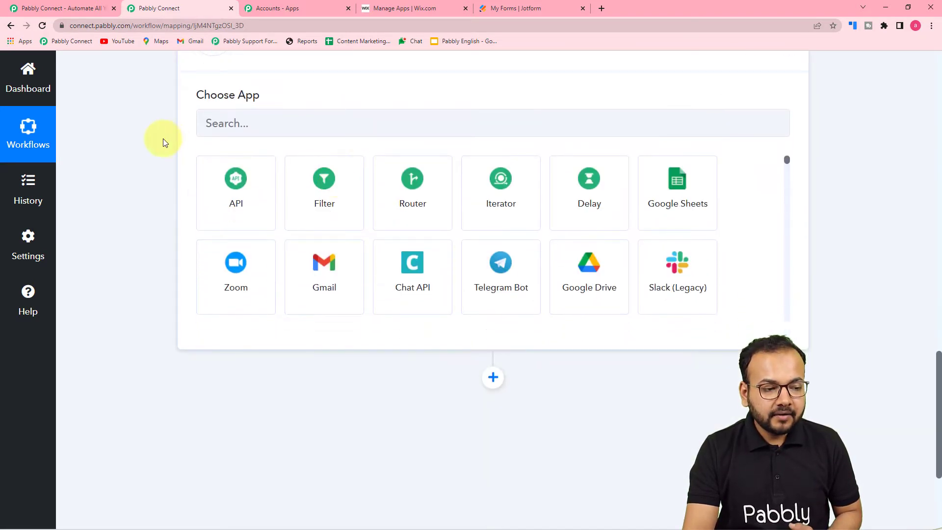
left_click(332, 129)
type("wix")
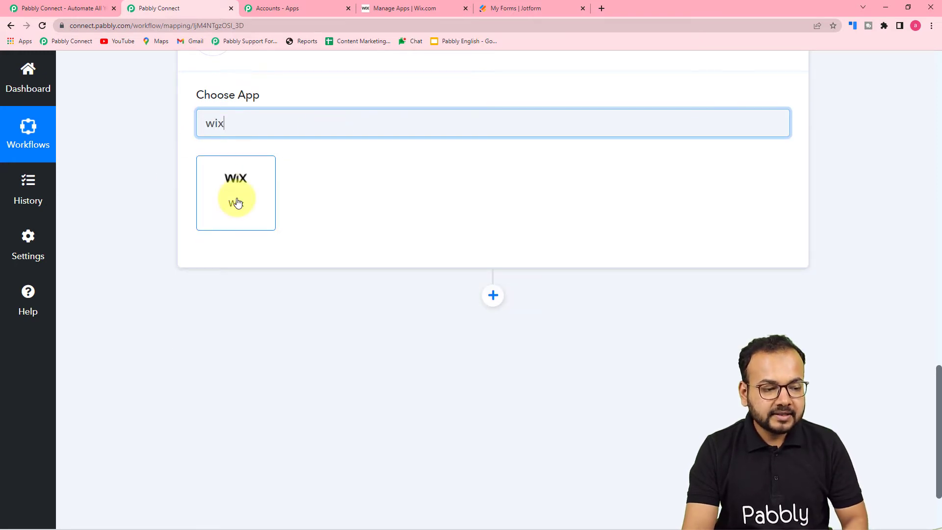
left_click(236, 201)
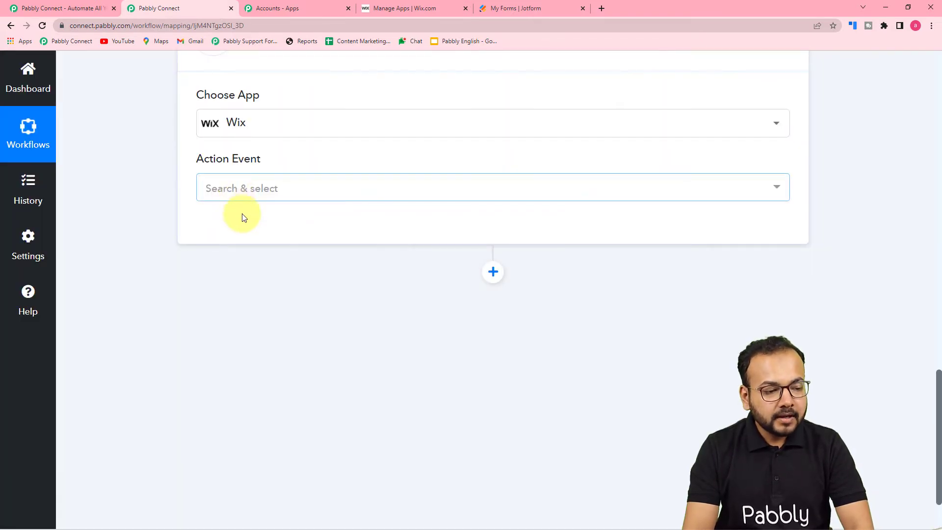
Step: Review the available Wix action events and set the action event to Create Contact
left_click(260, 199)
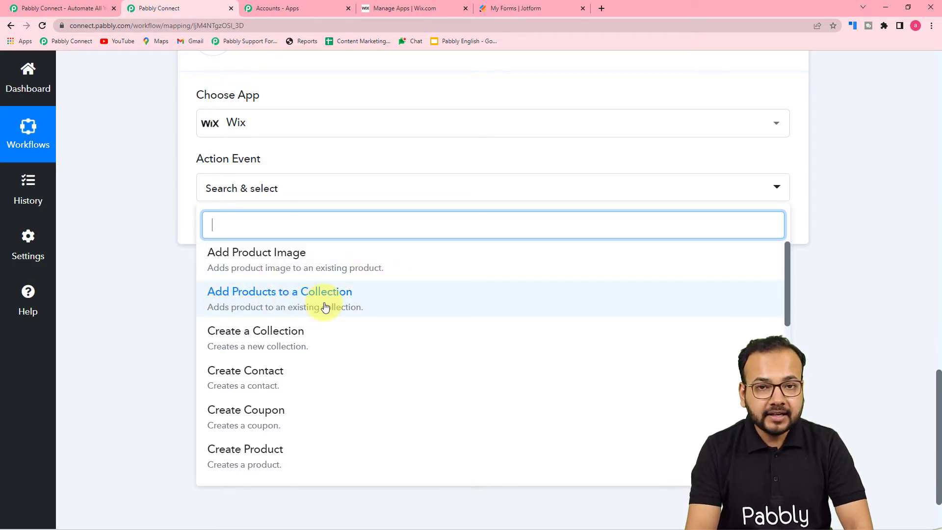
scroll(324, 305, "down", 2)
scroll(233, 289, "up", 2)
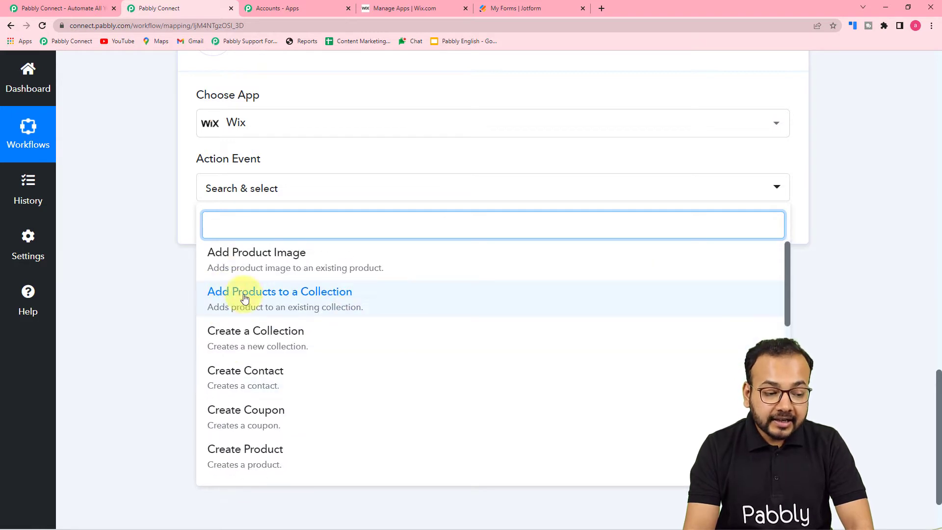
scroll(260, 314, "down", 2)
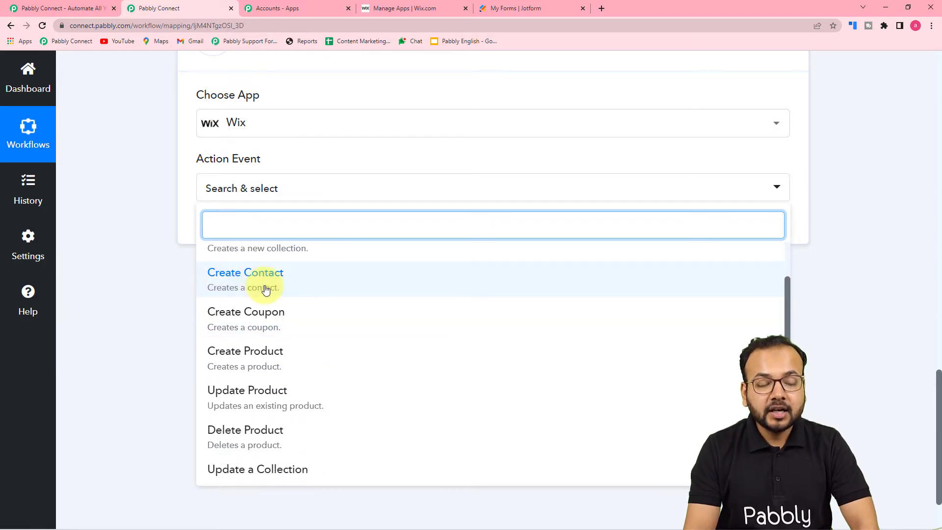
scroll(317, 334, "down", 1)
scroll(317, 334, "down", 3)
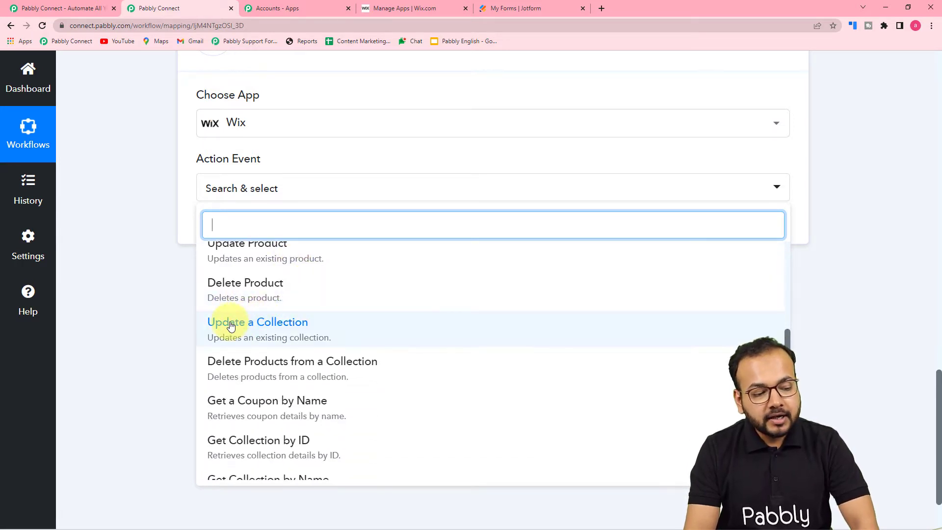
scroll(344, 347, "down", 2)
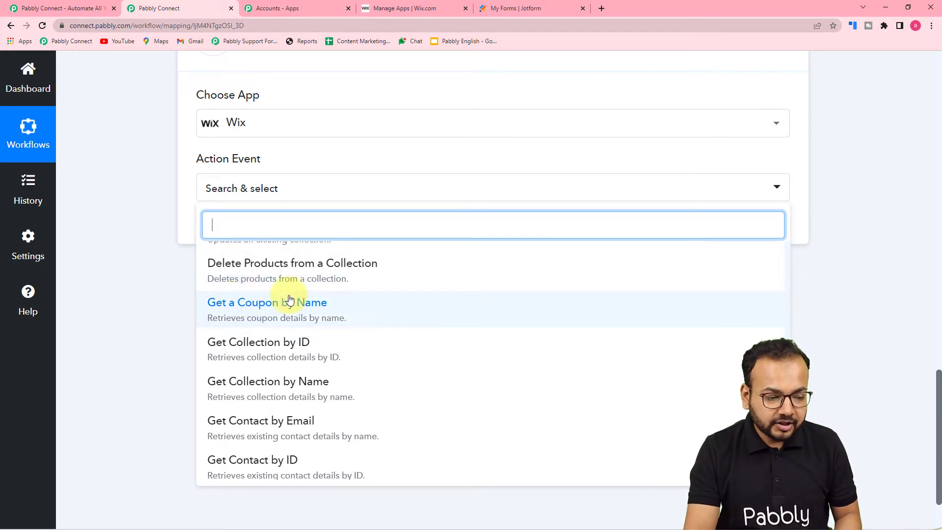
scroll(330, 316, "down", 2)
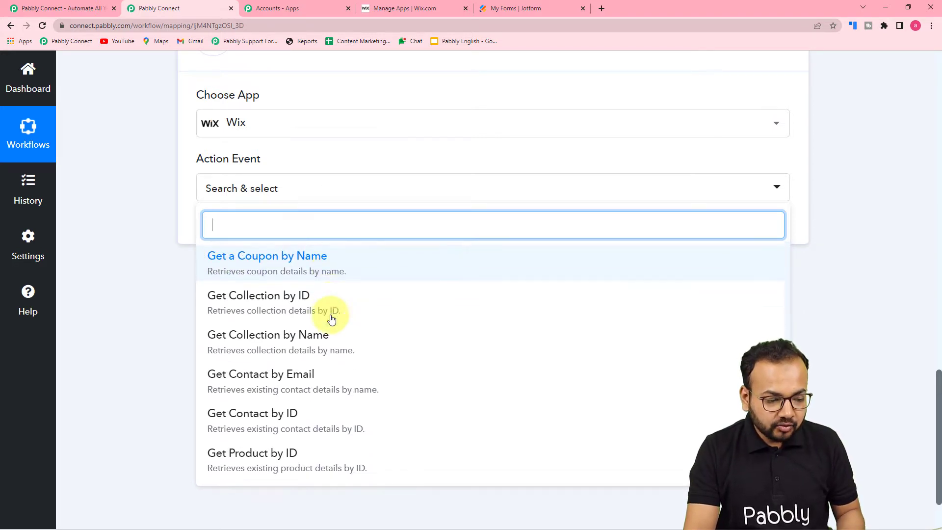
scroll(331, 318, "down", 2)
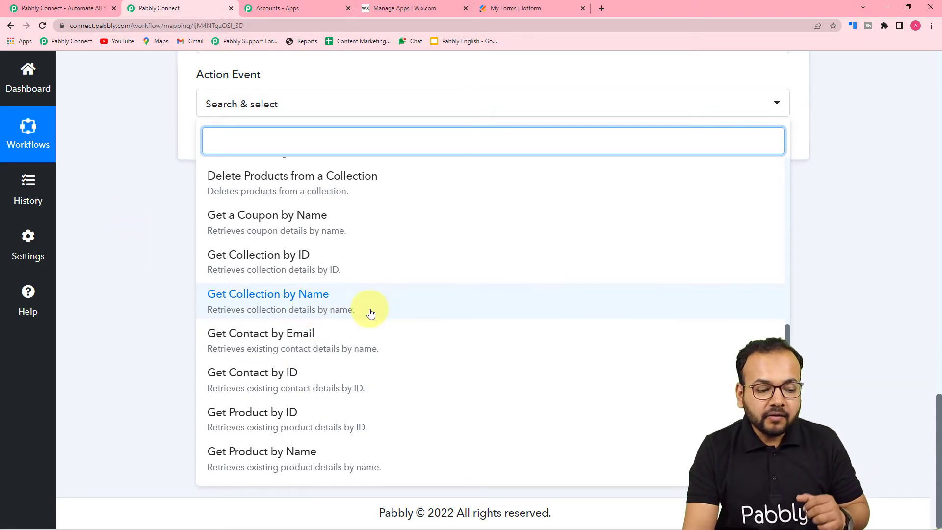
scroll(370, 314, "up", 4)
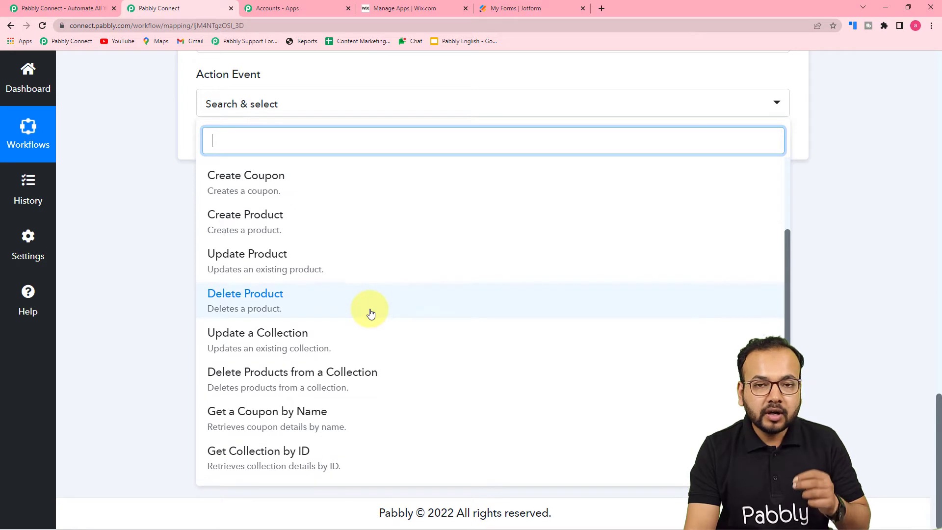
scroll(370, 313, "up", 2)
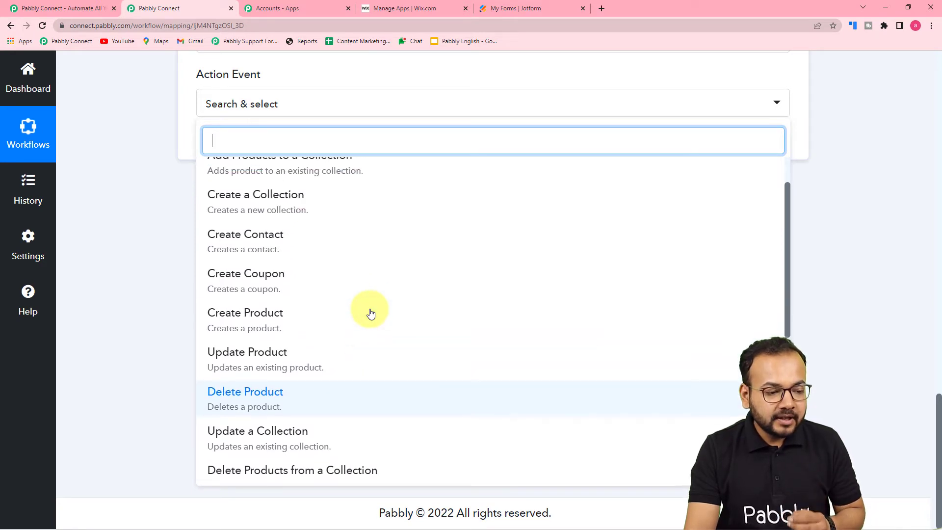
left_click(246, 245)
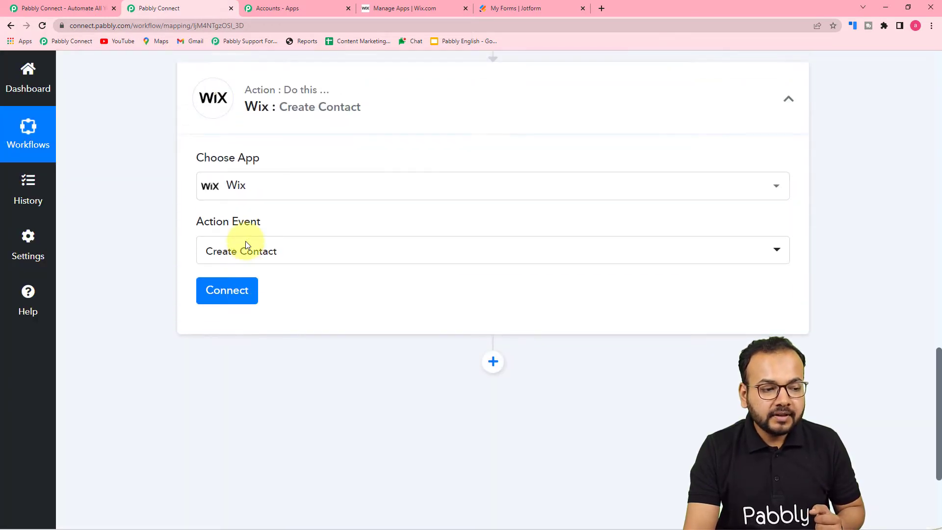
scroll(245, 244, "up", 2)
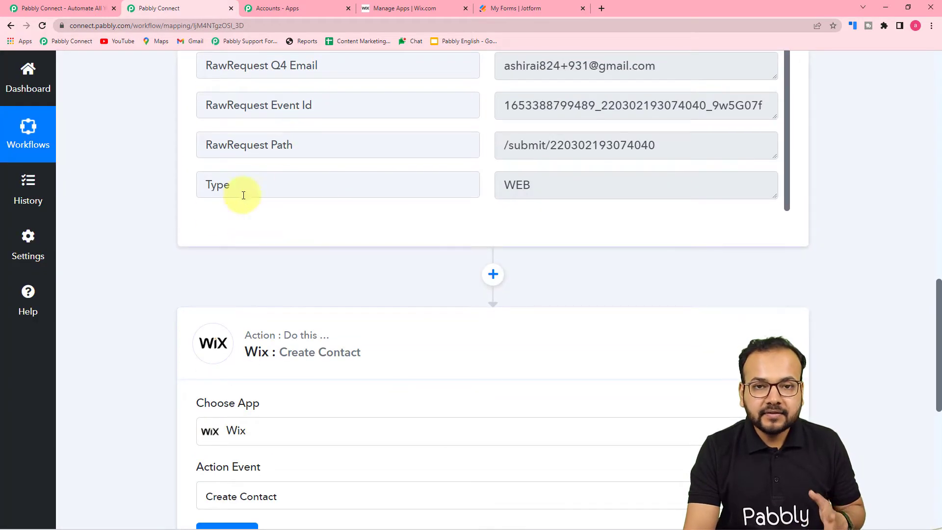
scroll(208, 221, "down", 5)
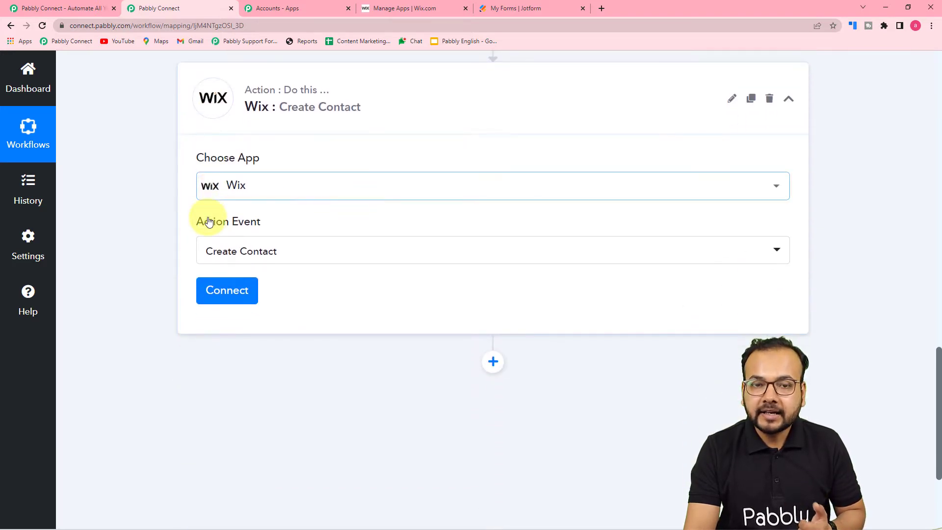
Step: Start connecting a Wix account to the action step and open the linked guide for creating a Wix developer app
left_click(246, 305)
left_click(206, 289)
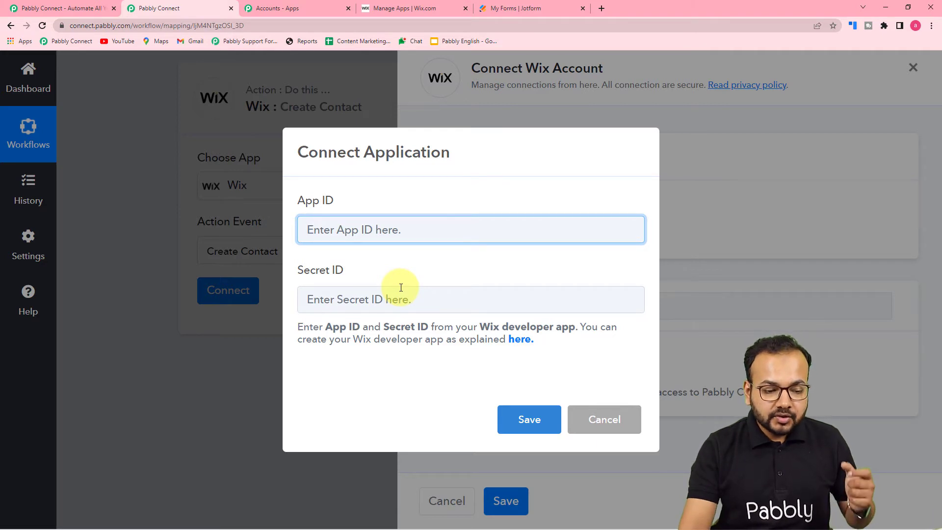
left_click(520, 340)
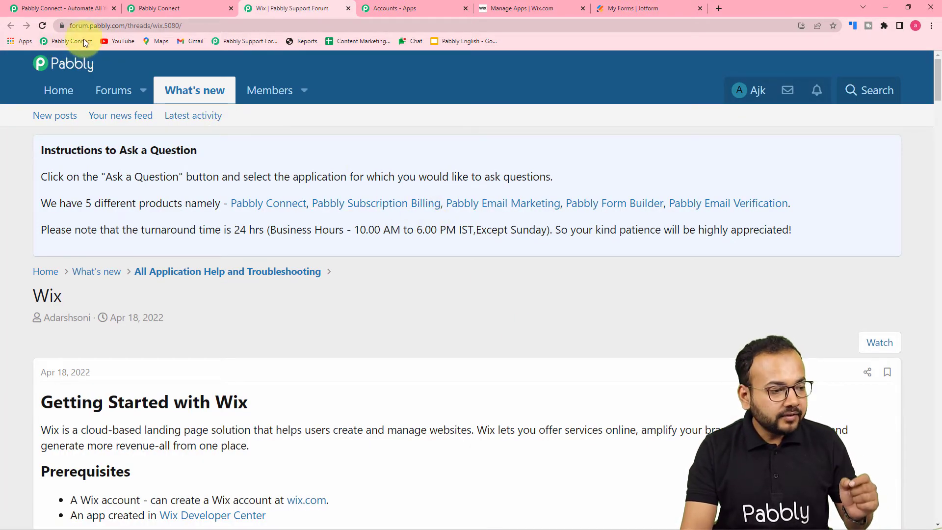
Step: Read the guide's prerequisites and its instructions for creating an app in the Wix Developer Center
scroll(311, 158, "down", 4)
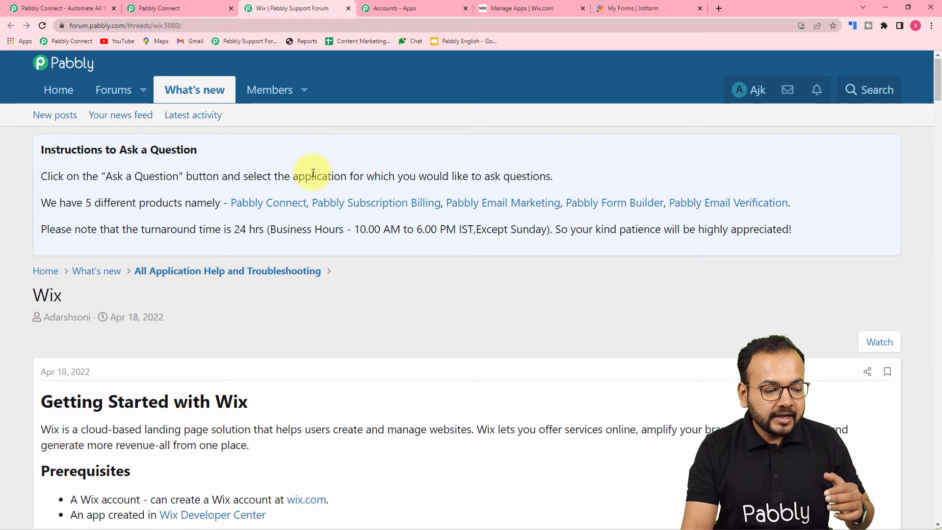
scroll(317, 221, "down", 4)
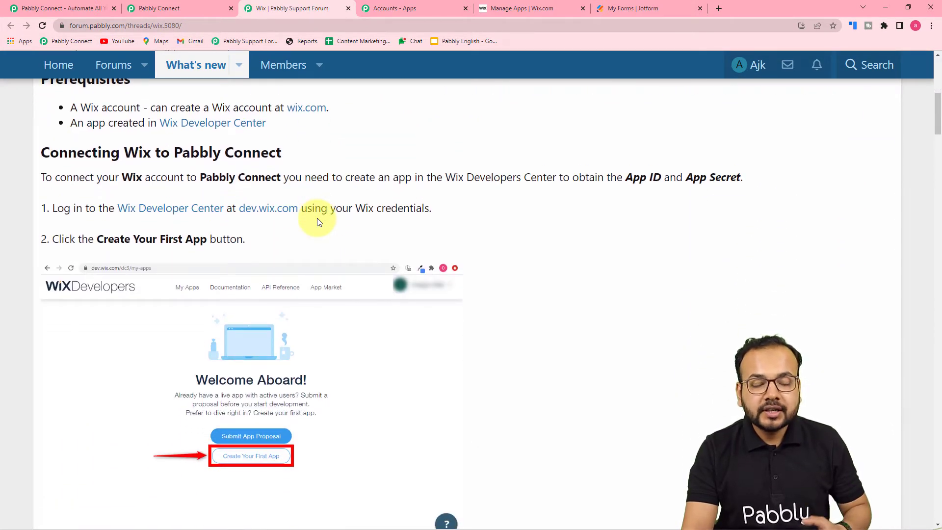
scroll(317, 221, "down", 2)
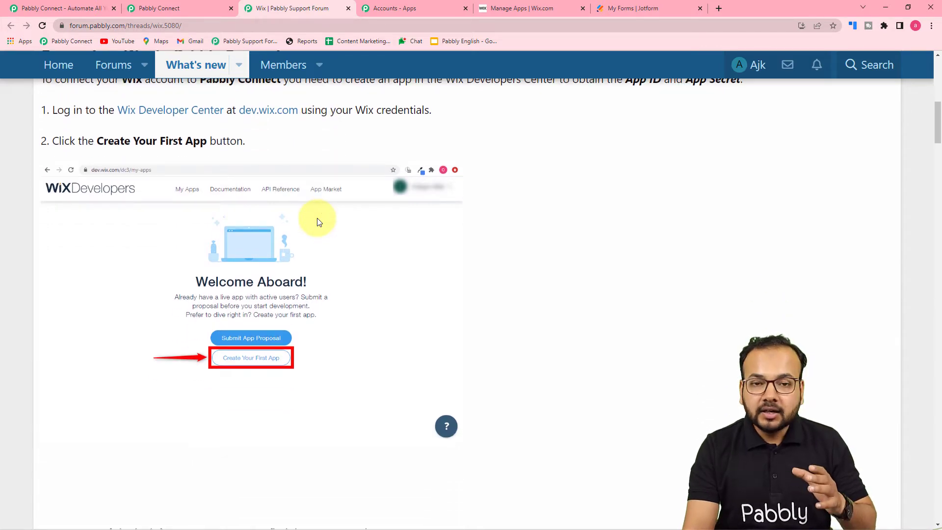
scroll(317, 222, "down", 2)
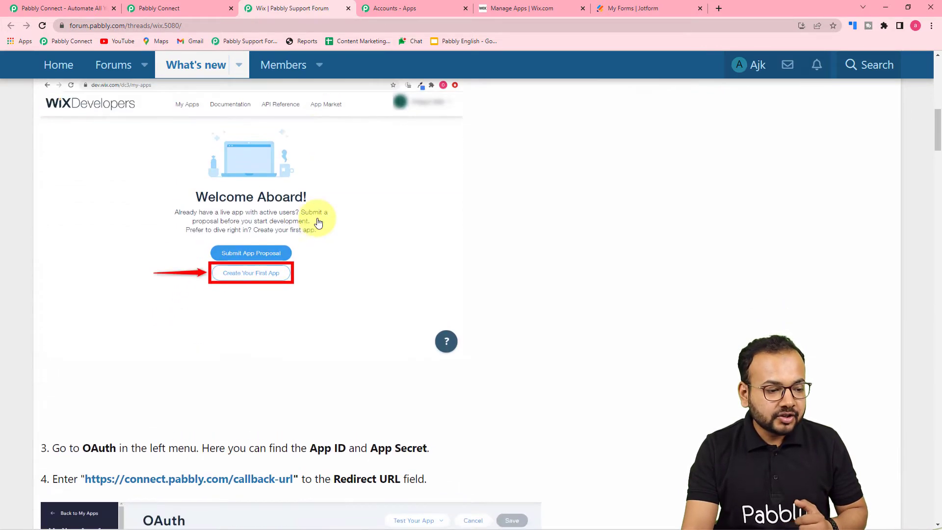
scroll(317, 221, "up", 6)
scroll(316, 222, "down", 3)
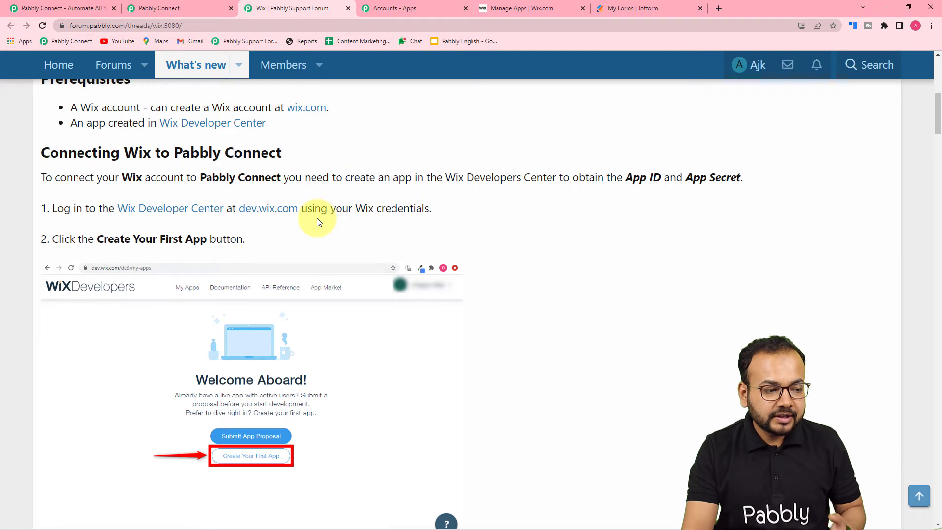
scroll(324, 226, "up", 1)
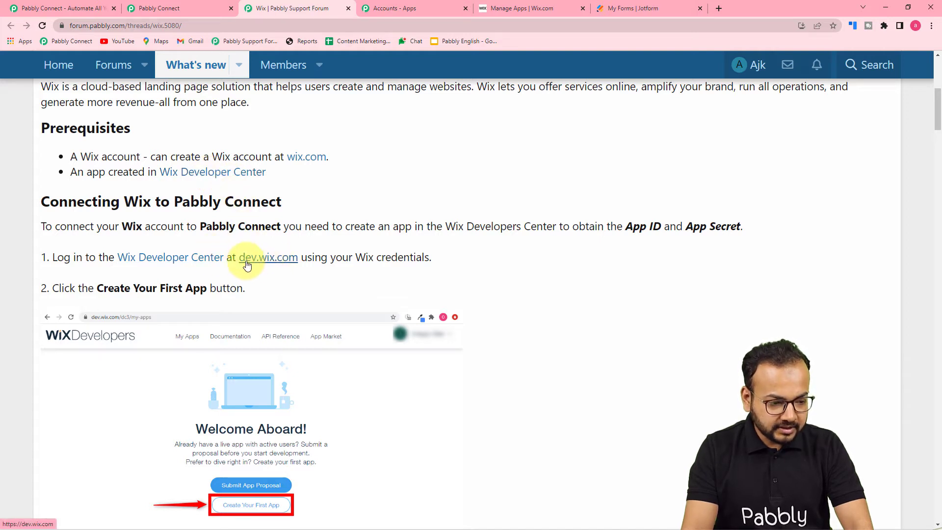
Step: Open dev.wix.com from the guide, go to the My Apps page and create a new app
left_click(263, 263)
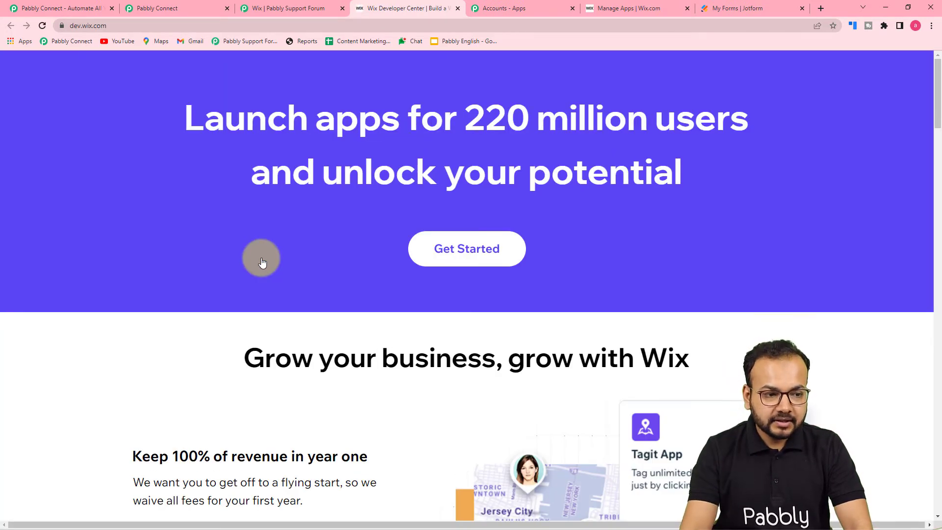
scroll(261, 257, "down", 3)
scroll(261, 258, "up", 3)
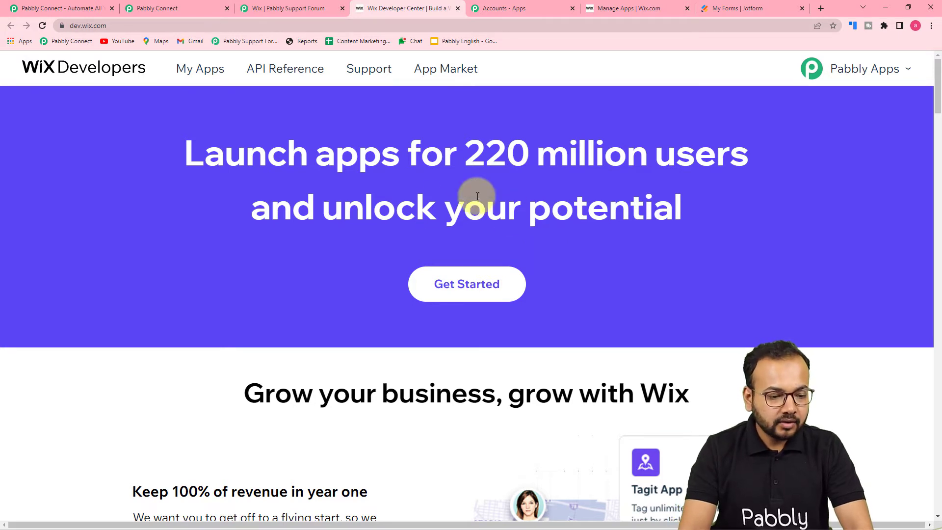
left_click(461, 285)
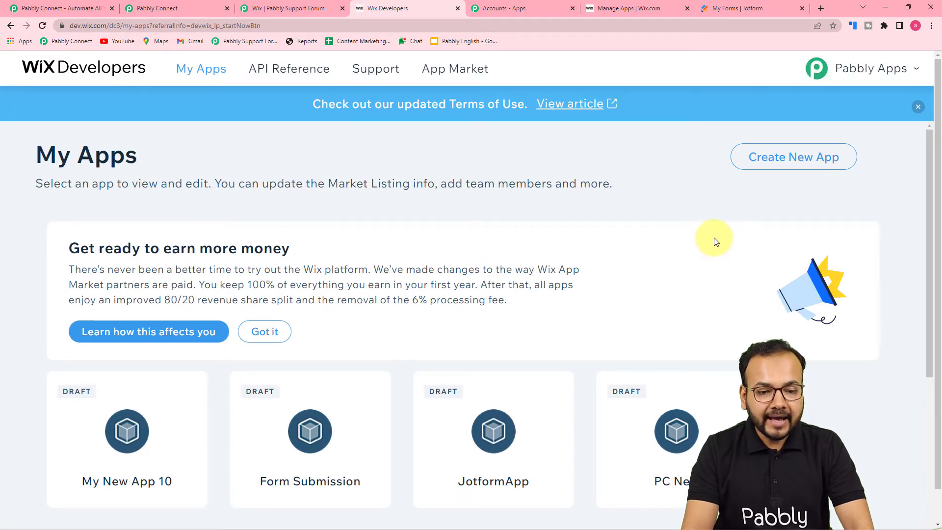
left_click(787, 157)
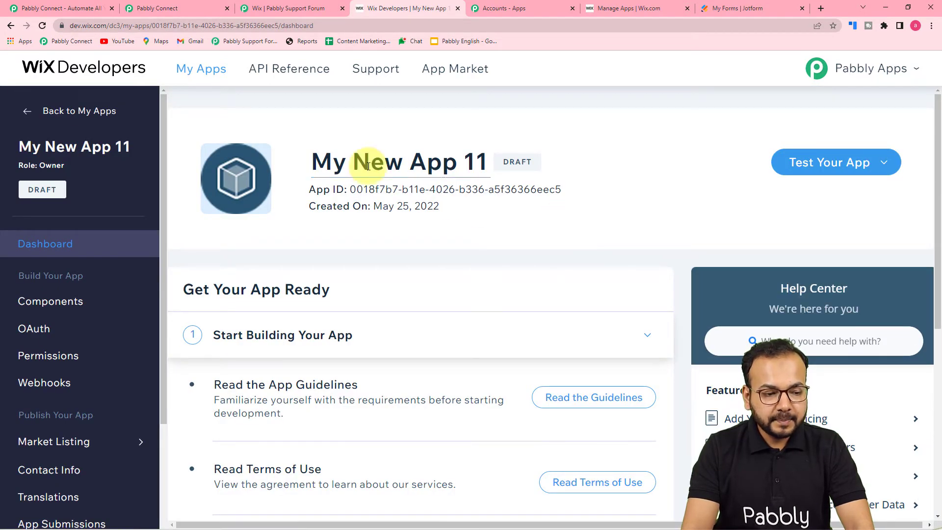
Step: Rename the new Wix app as "Wix Connect"
triple_click(486, 162)
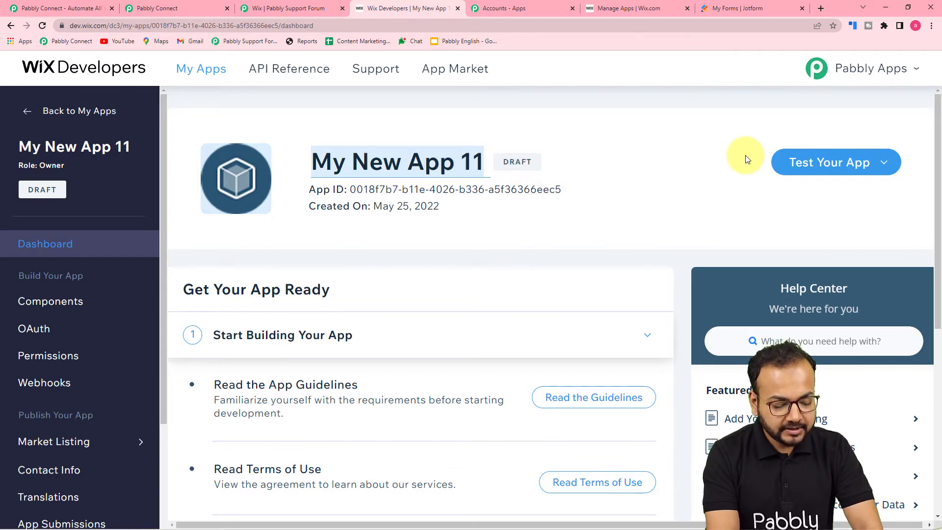
type("F")
key("BackSpace")
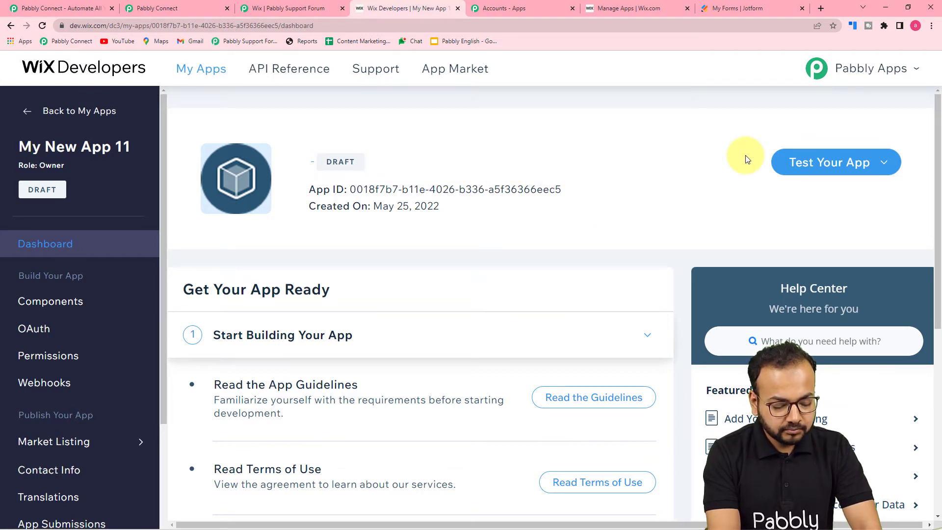
type("Wix")
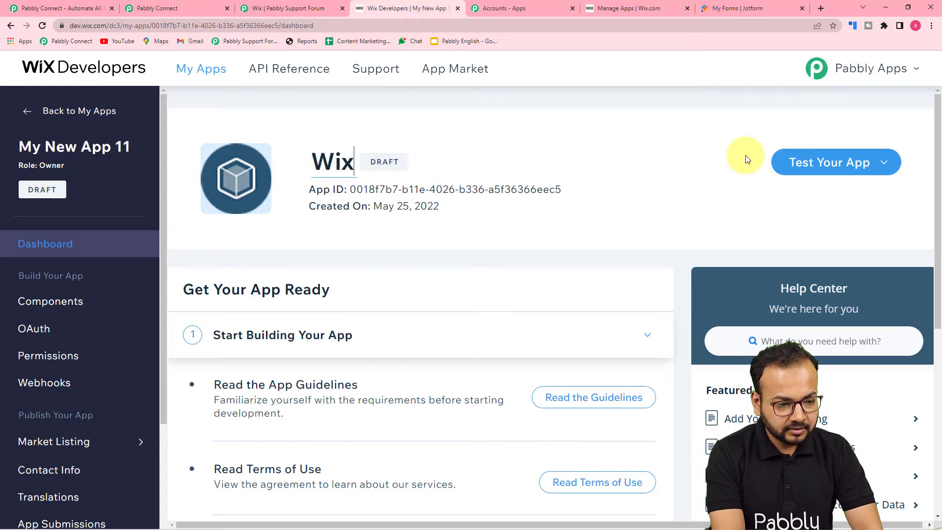
type(" Connect")
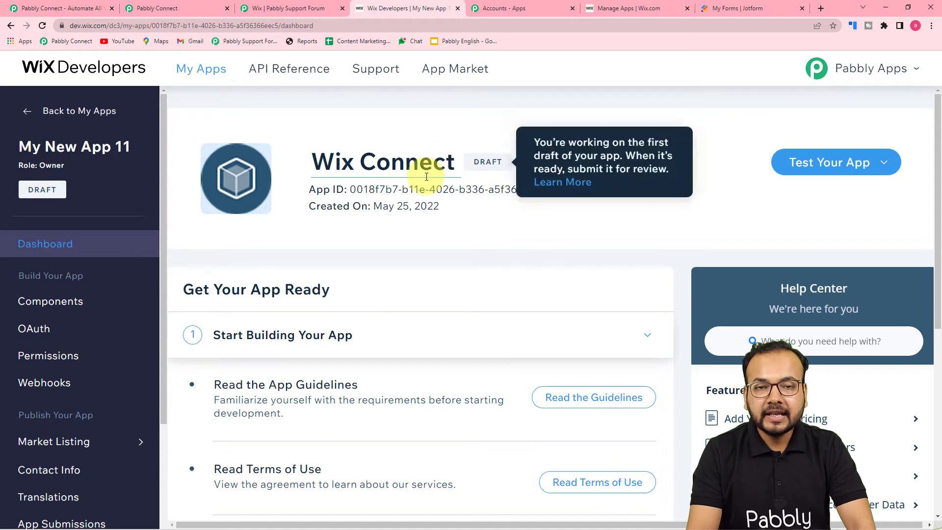
left_click(474, 219)
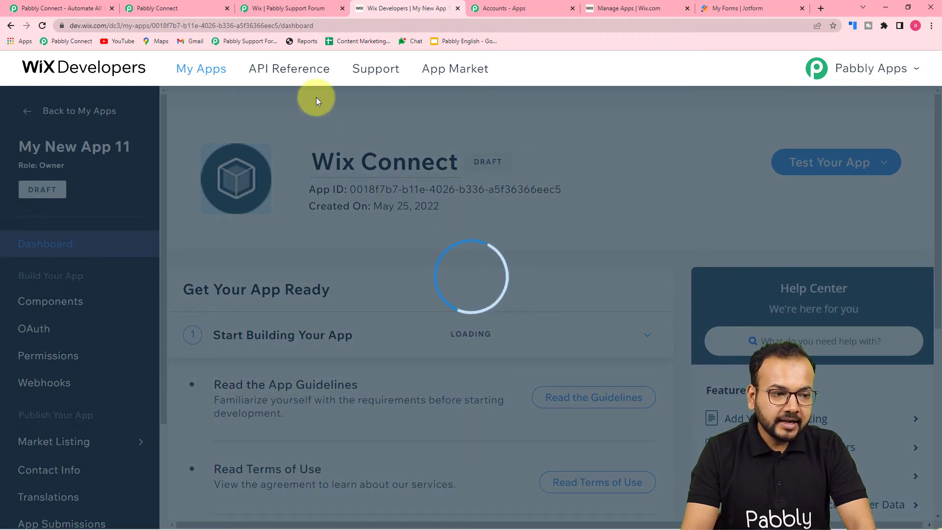
Step: Consult the forum guide for where to find the app credentials and which redirect URL to use
left_click(274, 10)
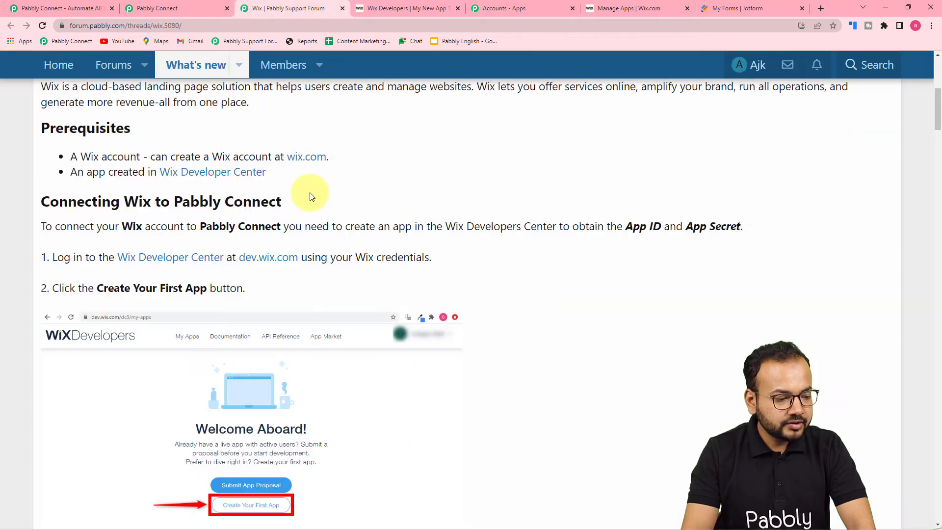
scroll(311, 195, "down", 1)
scroll(311, 274, "down", 7)
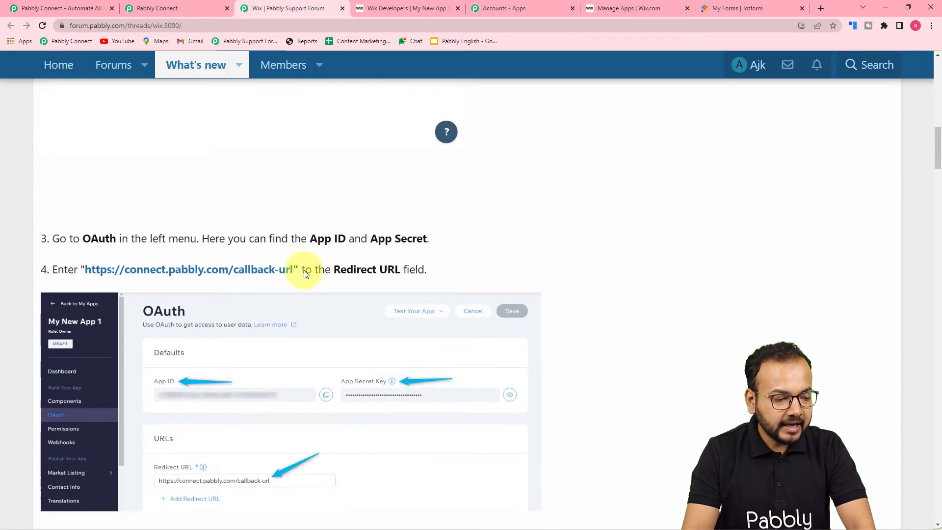
scroll(304, 273, "down", 3)
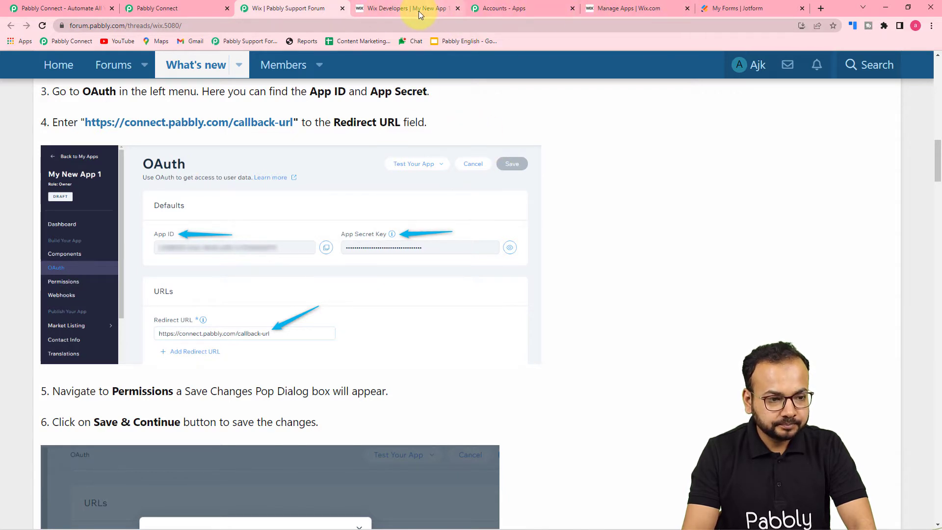
Step: Open the OAuth settings of the Wix Connect app and review its App ID, App Secret Key and URL fields
left_click(432, 9)
scroll(207, 230, "down", 2)
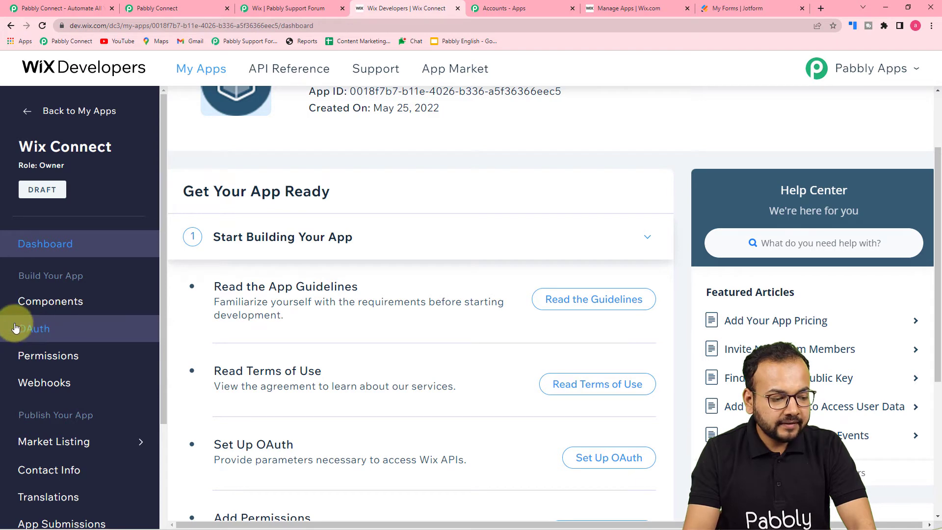
left_click(45, 333)
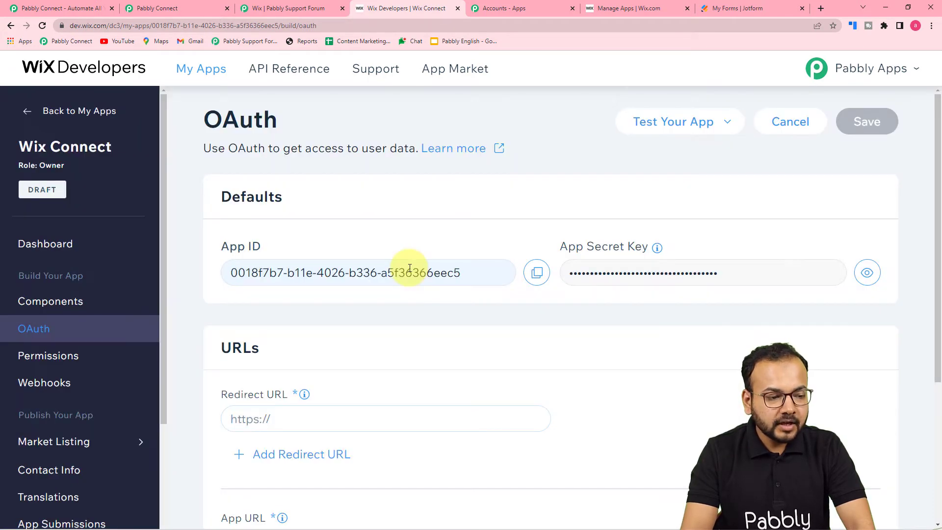
scroll(409, 271, "down", 2)
scroll(411, 271, "up", 2)
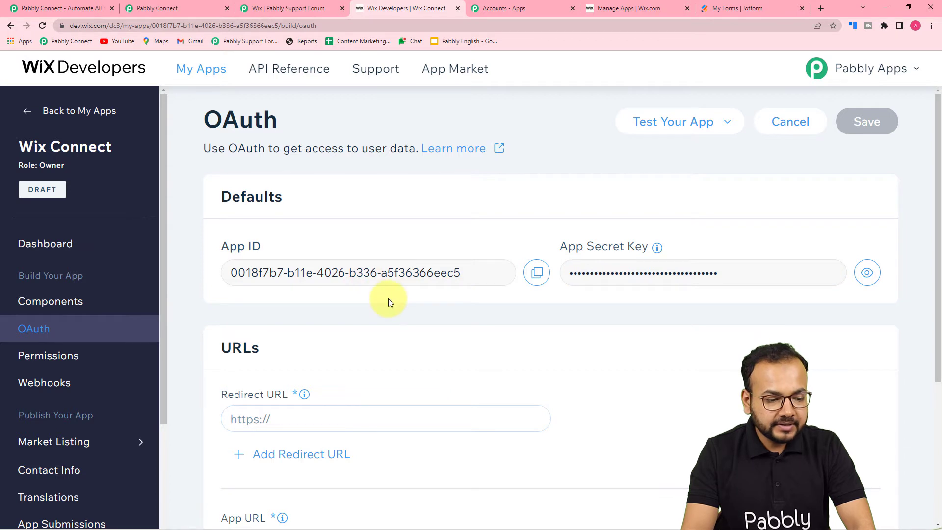
scroll(385, 300, "down", 3)
scroll(389, 302, "down", 1)
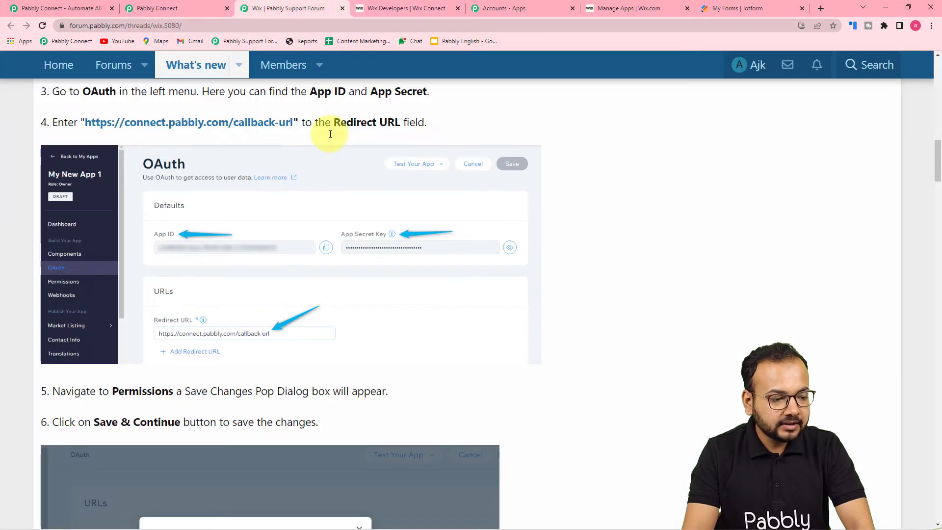
left_click(277, 11)
scroll(194, 269, "down", 1)
scroll(193, 267, "up", 2)
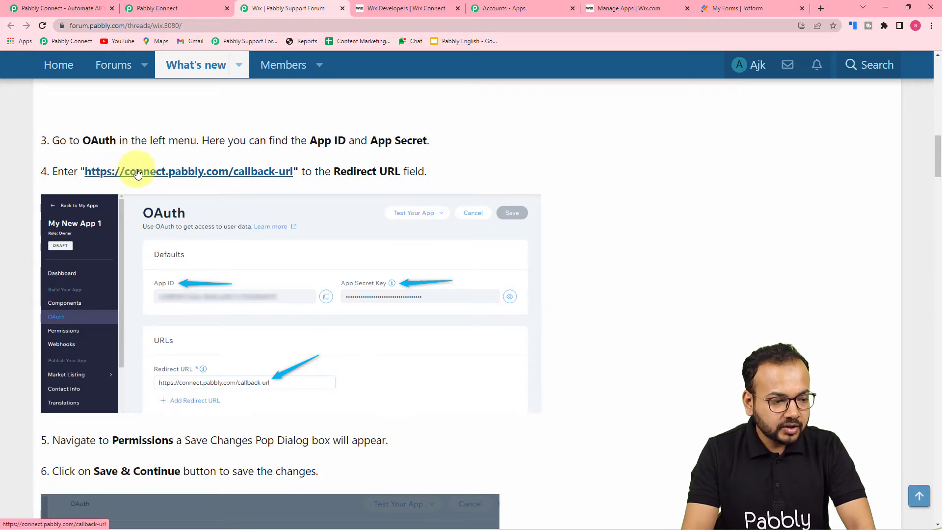
right_click(139, 173)
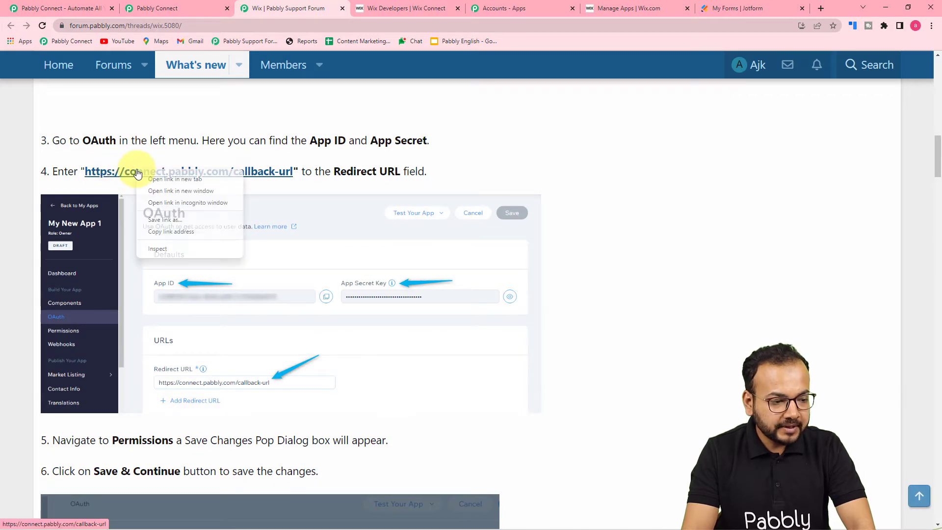
left_click(151, 230)
left_click(455, 11)
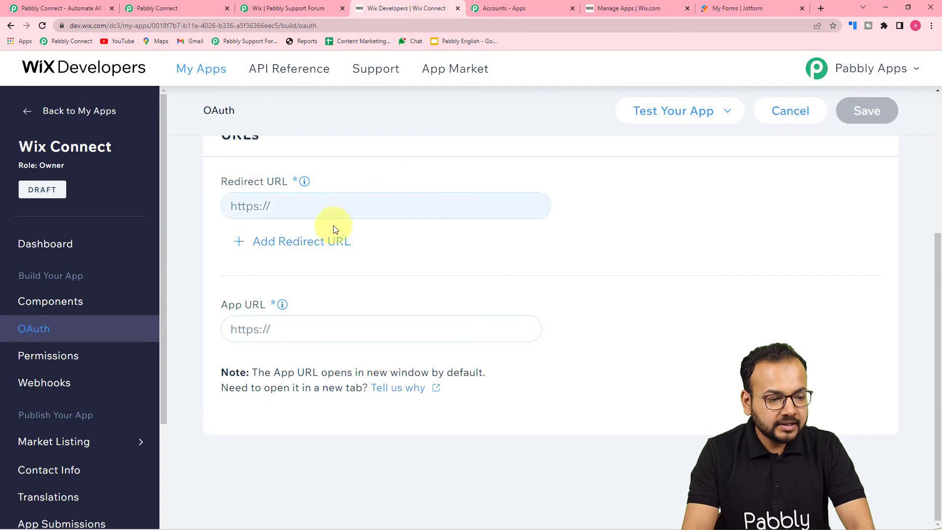
left_click(318, 207)
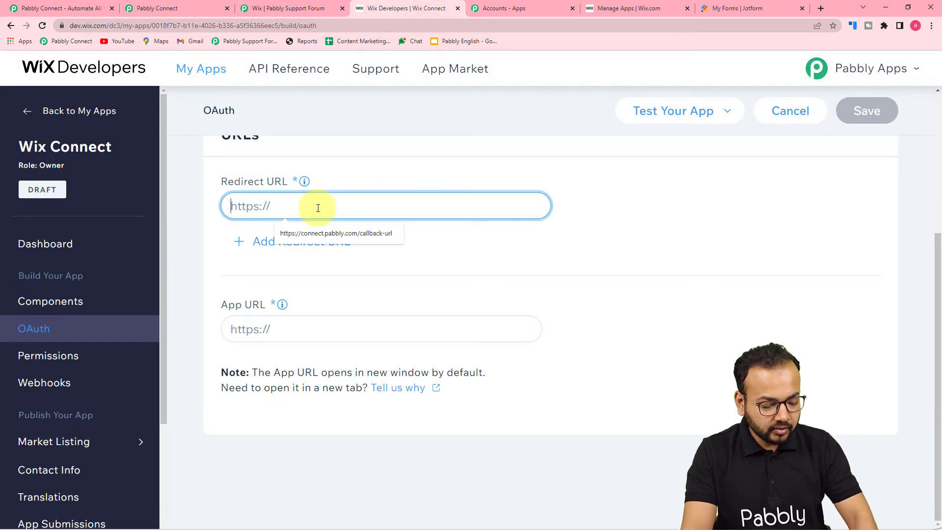
type("https://connect.pabbly.com/callback-url")
left_click(483, 250)
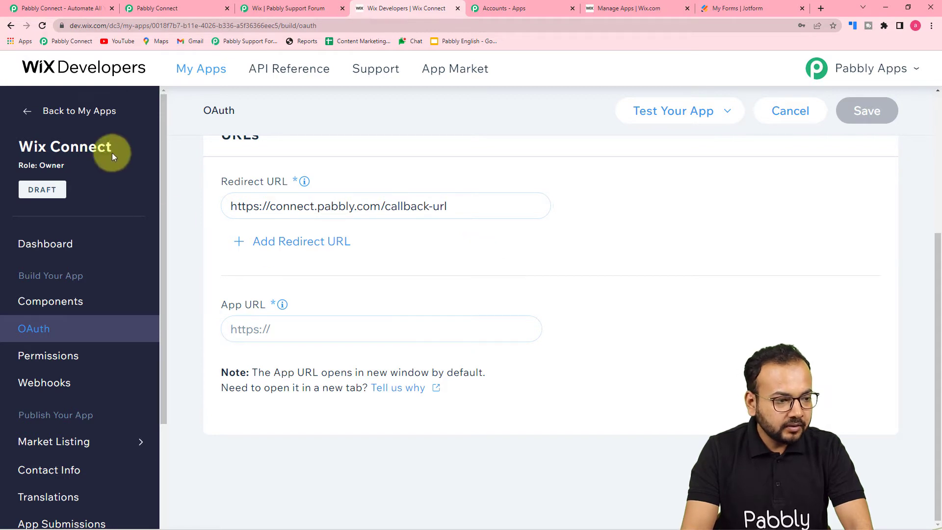
Step: Check the guide's next instruction, then leave OAuth for the app's Permissions page, saving the changes
left_click(265, 10)
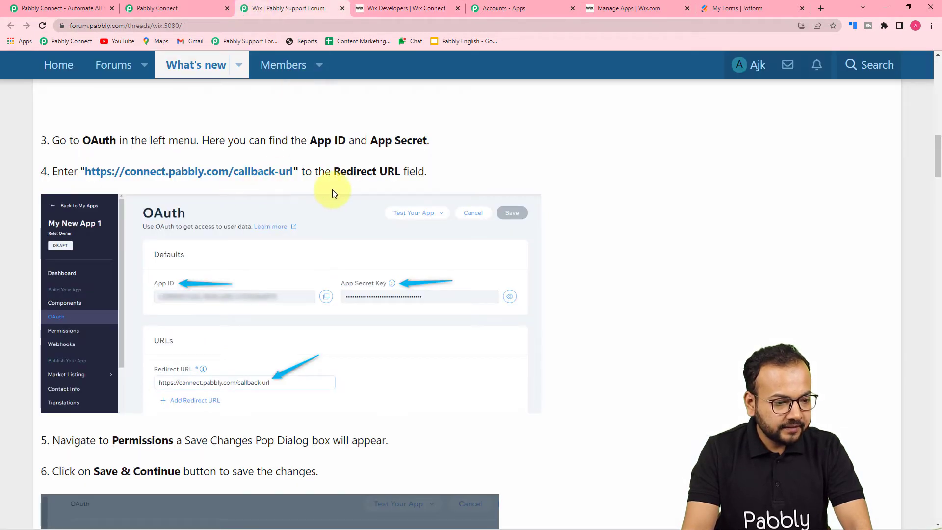
scroll(370, 211, "down", 2)
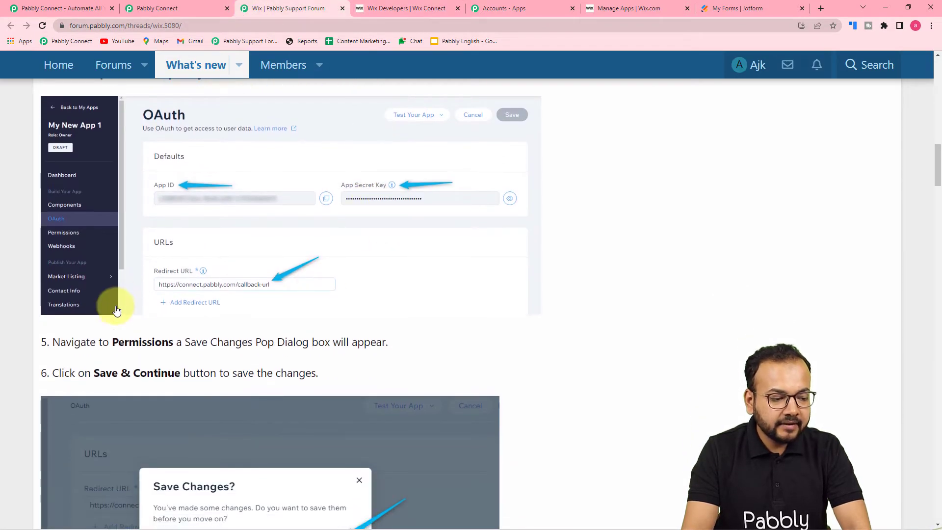
left_click(393, 10)
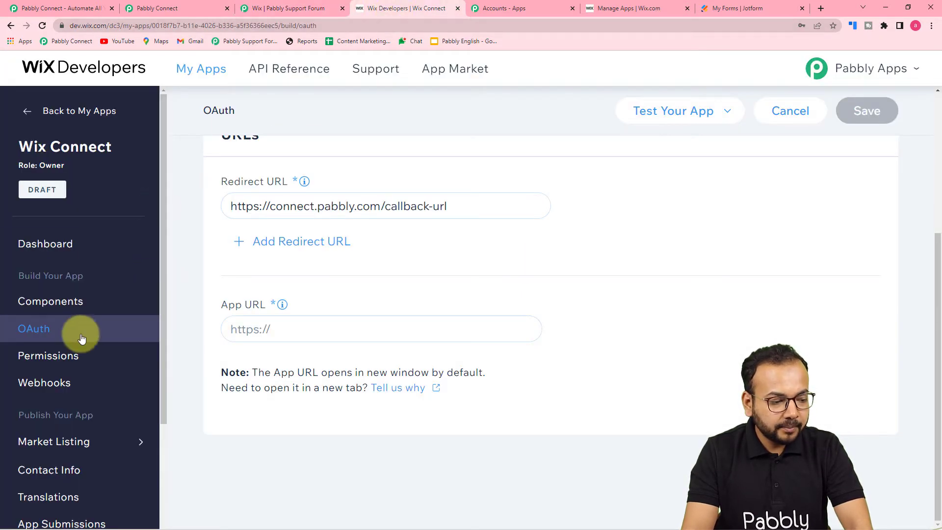
left_click(67, 366)
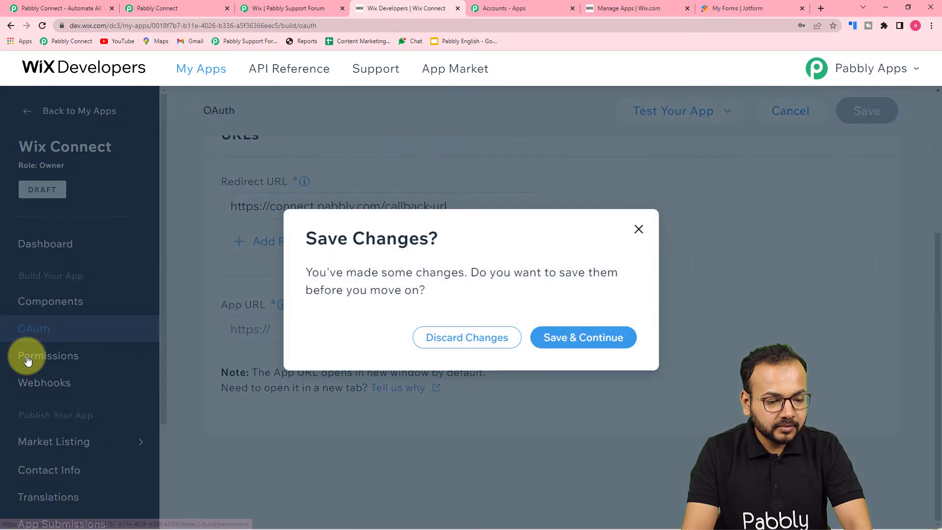
left_click(585, 345)
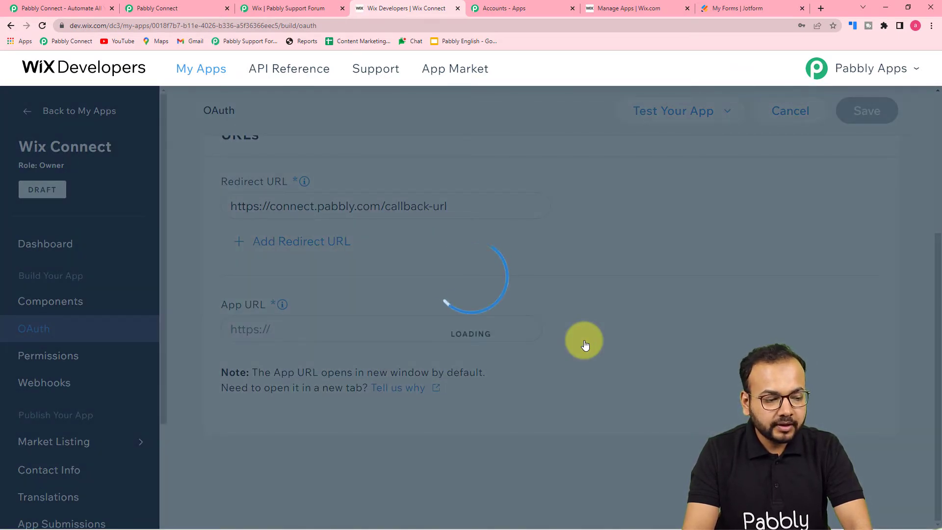
Step: Check which permissions the forum guide requires, then open the form for adding permissions to the Wix Connect app
left_click(299, 4)
scroll(234, 235, "down", 4)
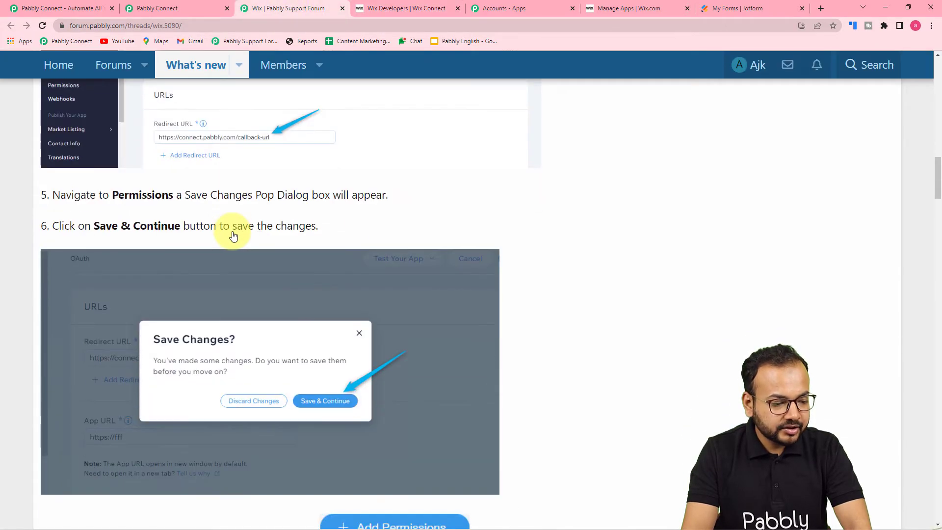
scroll(234, 235, "down", 5)
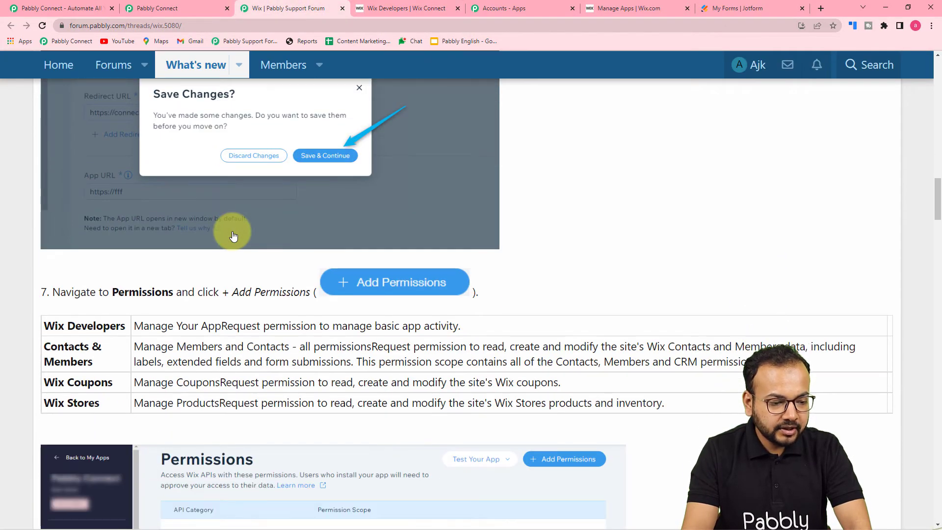
scroll(234, 236, "down", 2)
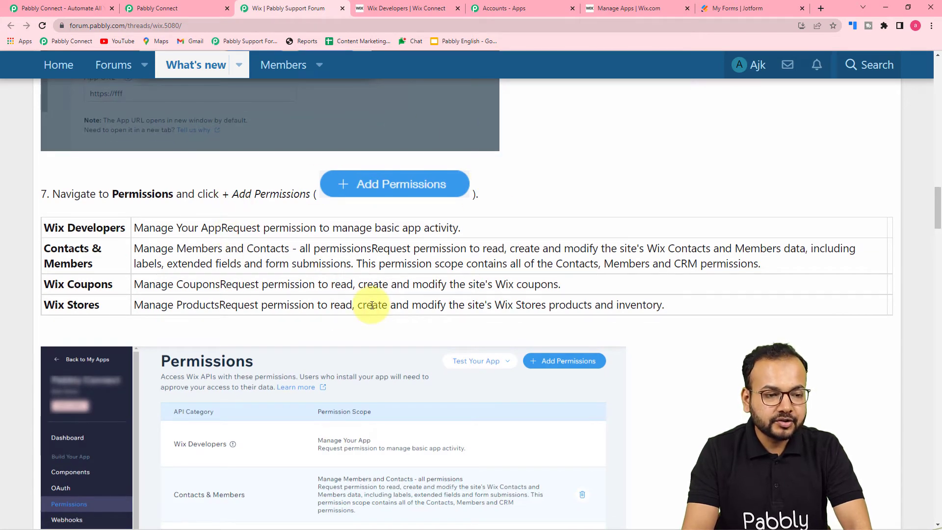
left_click(371, 5)
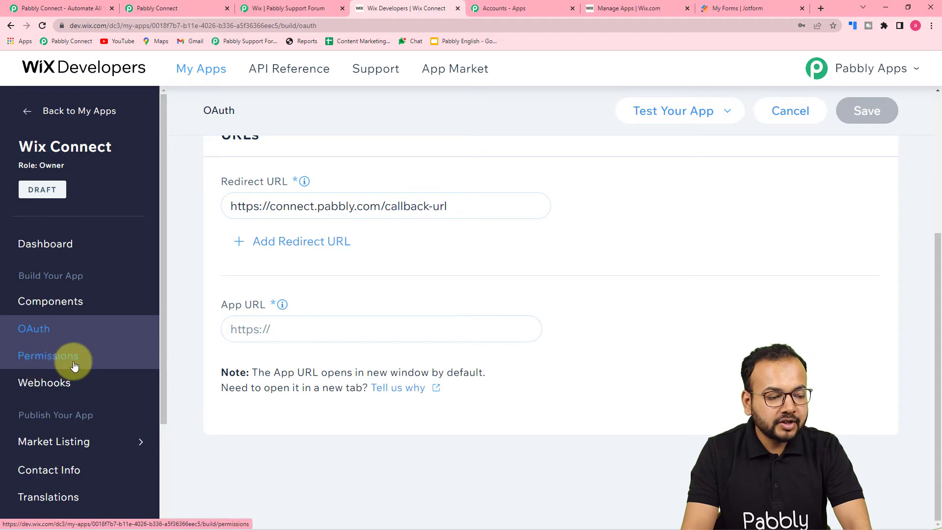
left_click(56, 360)
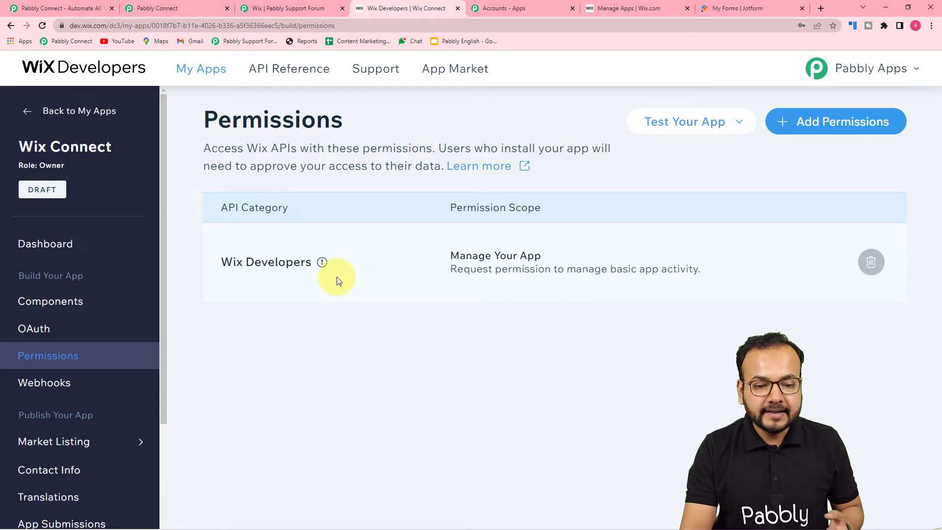
left_click(852, 121)
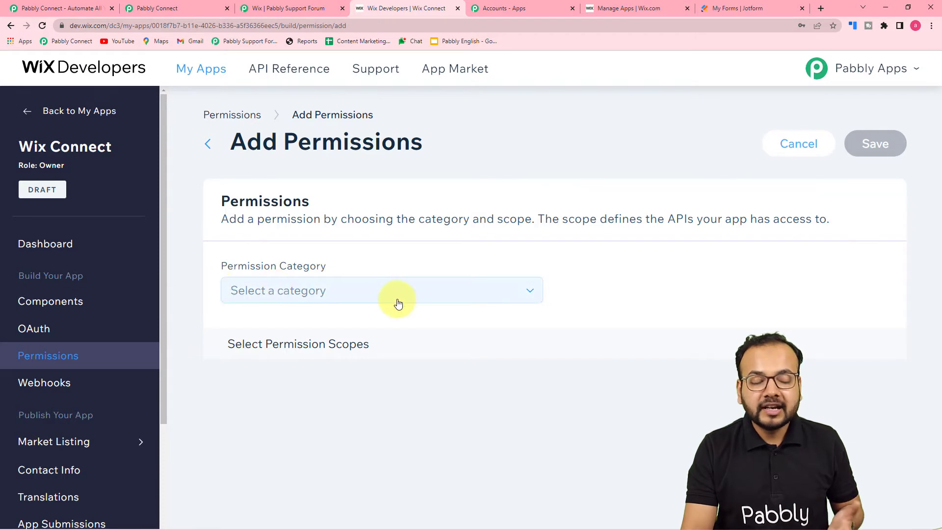
Step: Choose Contacts & Members as the permission category for the Wix Connect app
left_click(519, 296)
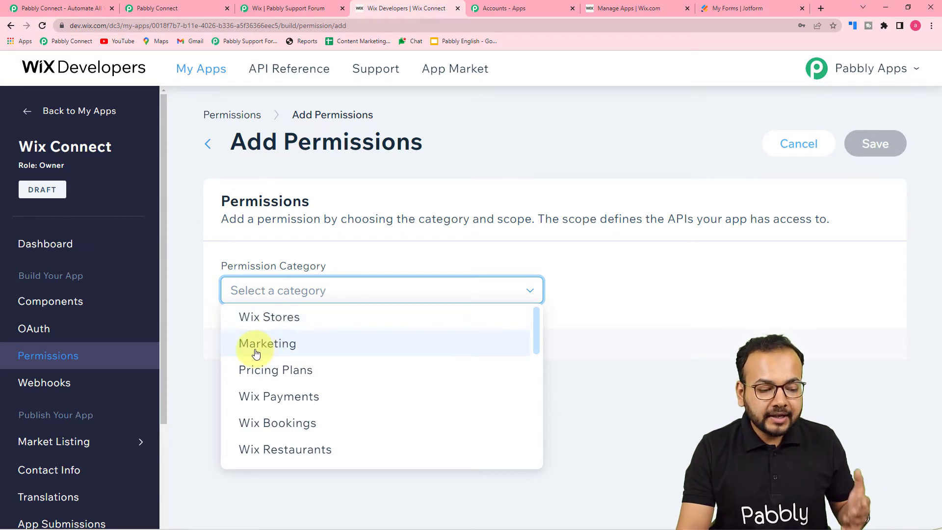
scroll(296, 351, "down", 1)
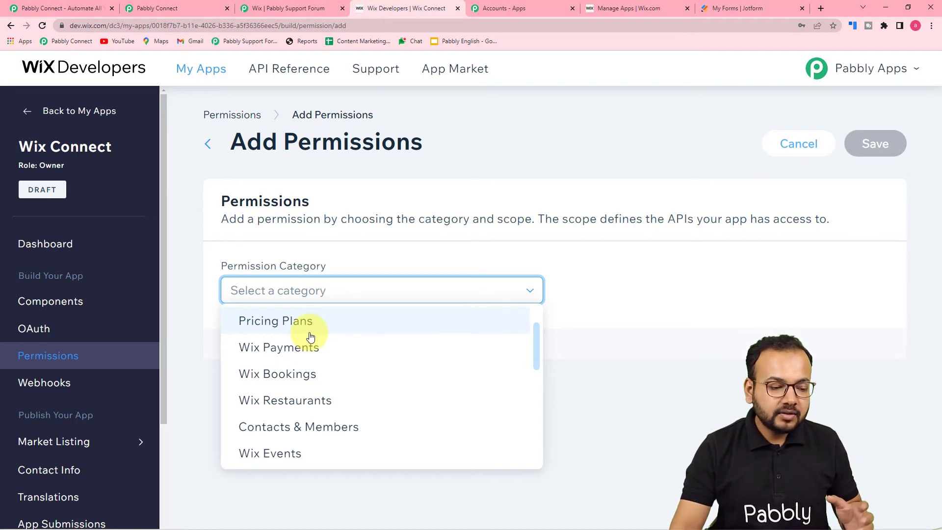
scroll(306, 343, "down", 1)
scroll(295, 350, "up", 1)
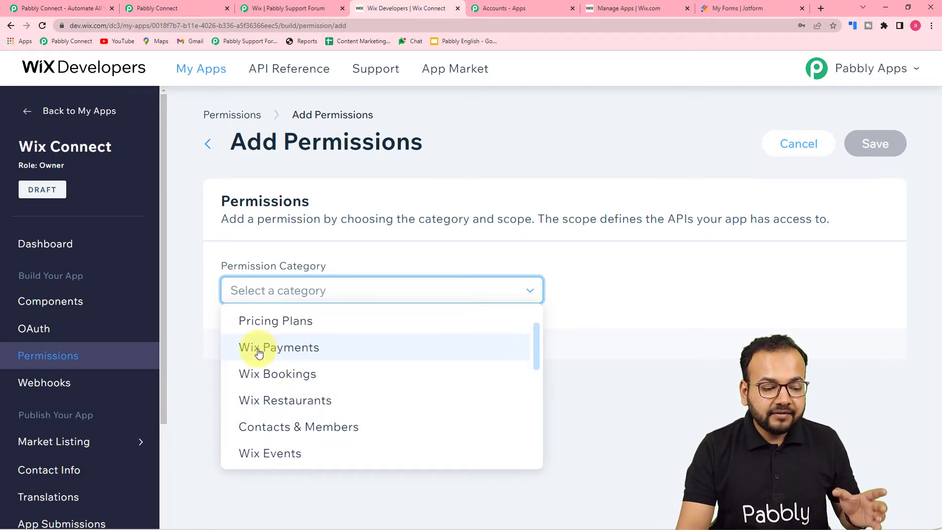
scroll(294, 353, "down", 1)
scroll(314, 350, "down", 1)
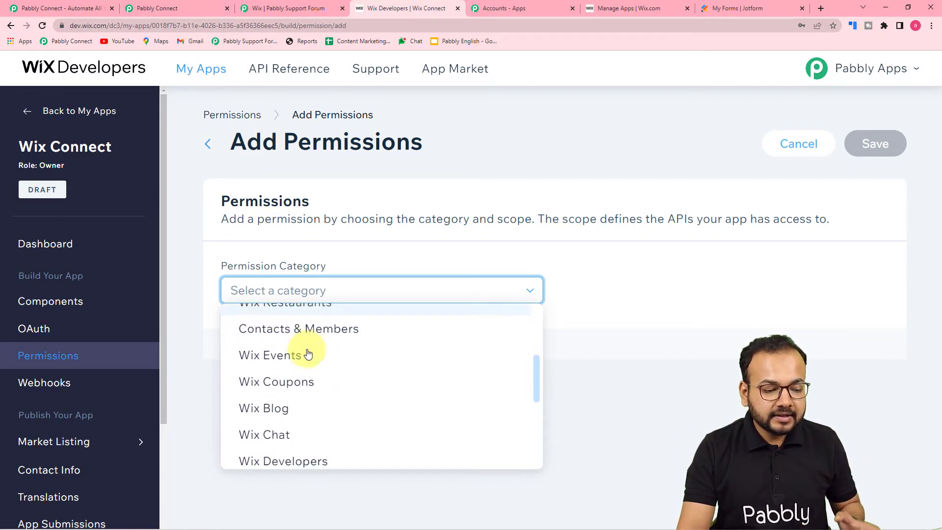
scroll(275, 400, "down", 3)
scroll(277, 402, "up", 2)
scroll(275, 398, "up", 1)
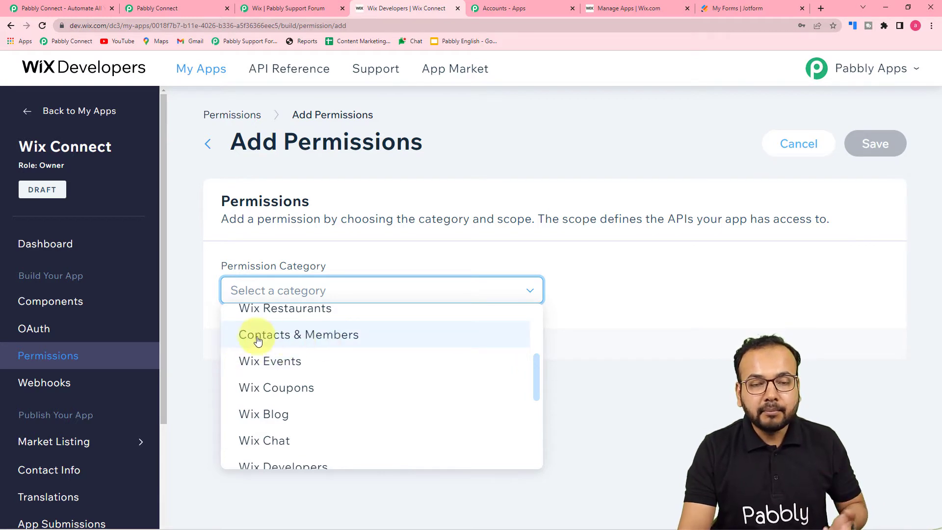
left_click(307, 338)
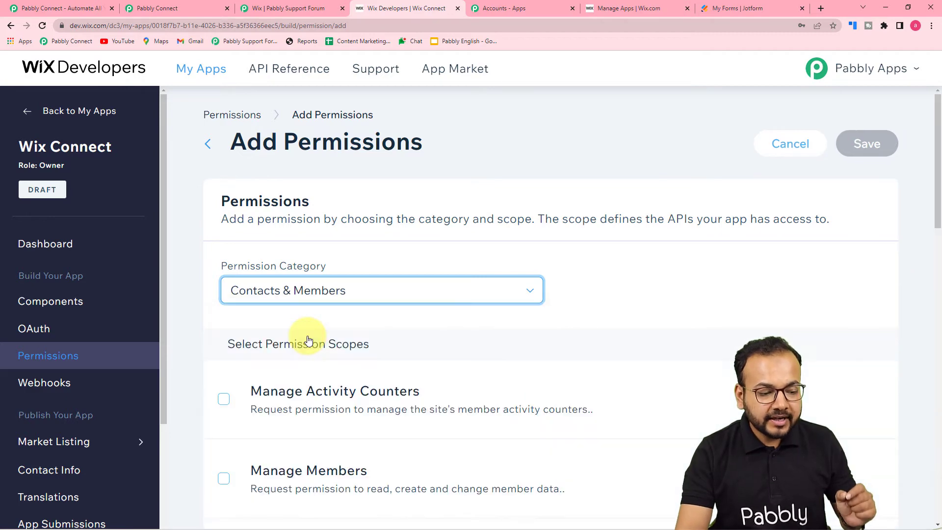
Step: Select the "Manage Members and Contacts - all permissions" scope and save the new permission
scroll(384, 321, "down", 1)
scroll(384, 321, "down", 2)
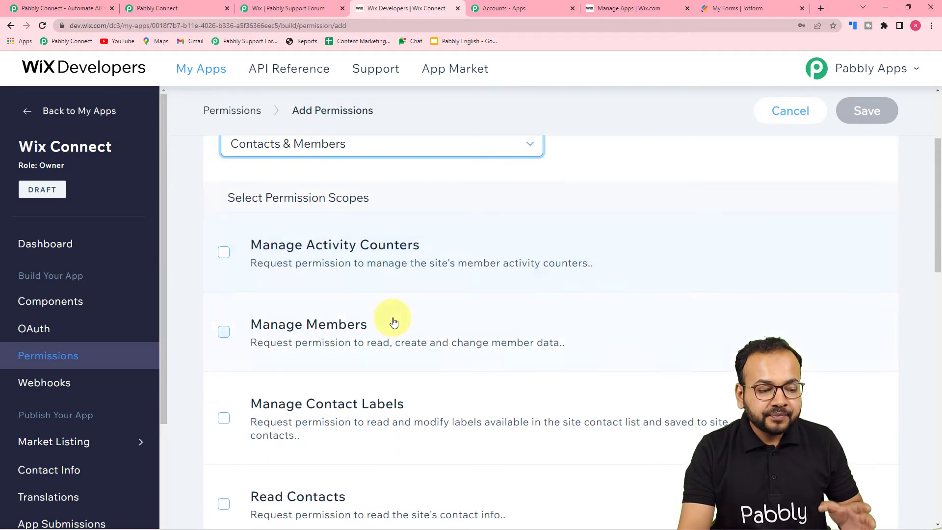
scroll(399, 269, "down", 1)
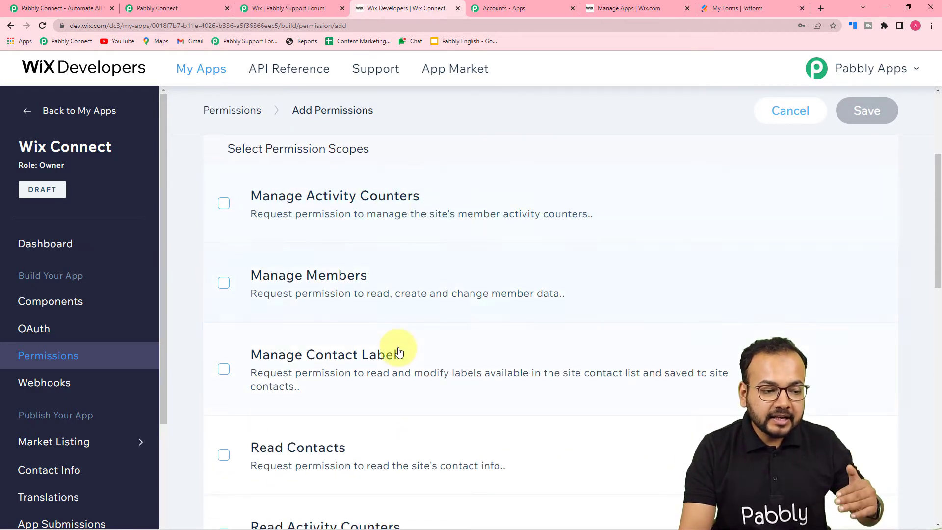
scroll(389, 358, "up", 3)
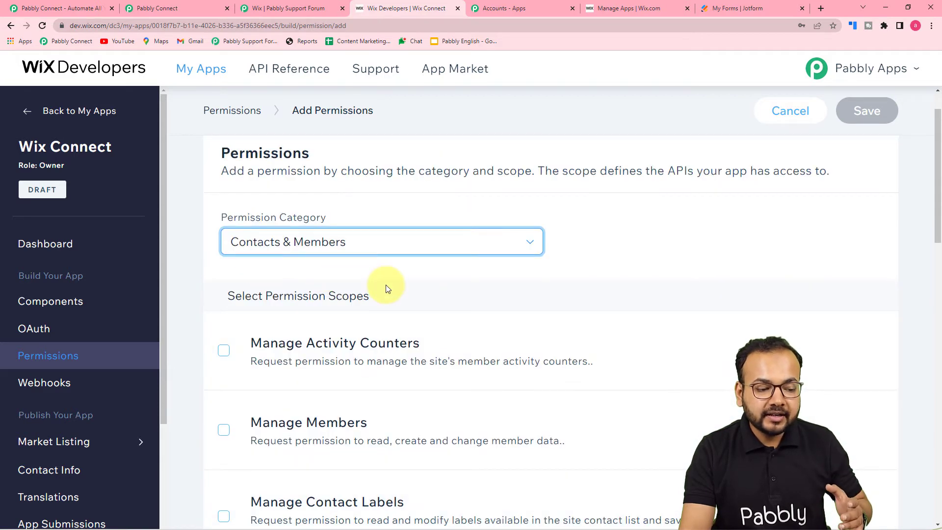
scroll(385, 287, "down", 2)
scroll(240, 263, "down", 3)
scroll(260, 255, "up", 2)
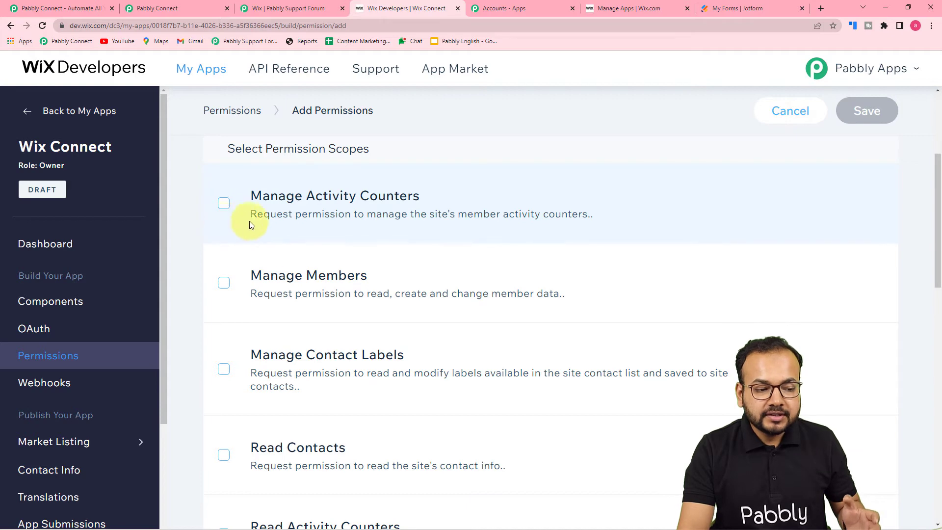
scroll(265, 222, "down", 2)
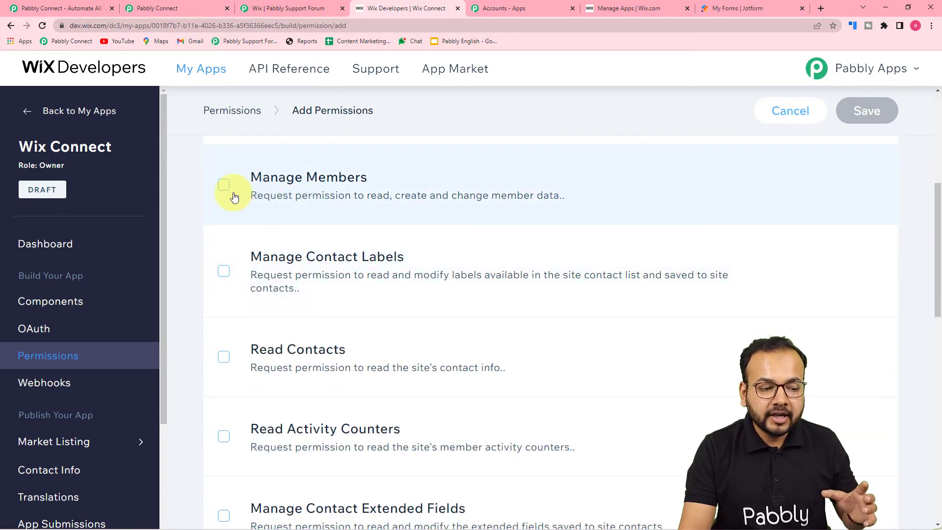
scroll(314, 201, "down", 2)
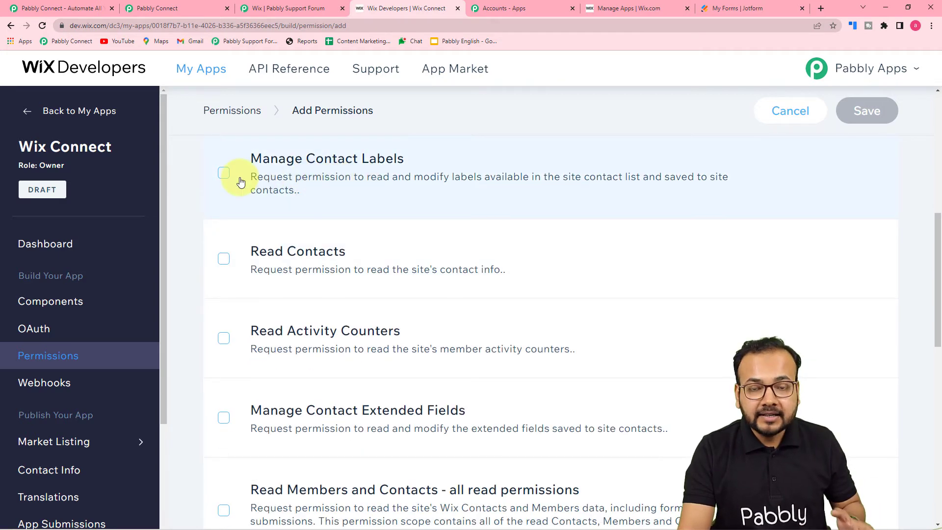
scroll(272, 255, "down", 5)
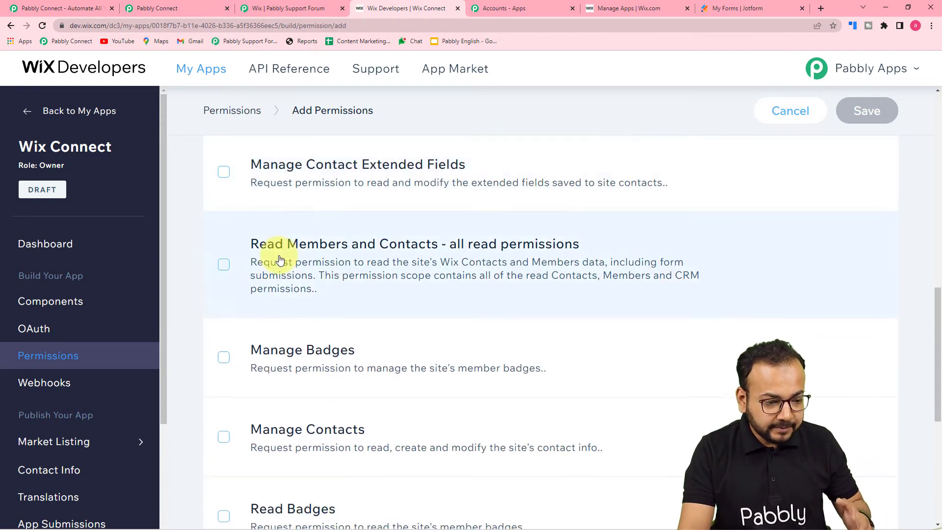
scroll(278, 259, "down", 7)
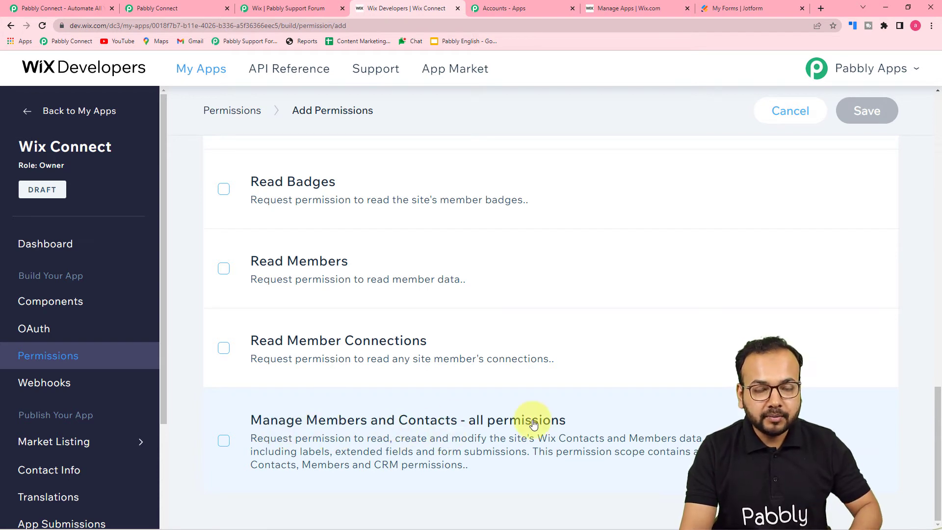
left_click(224, 442)
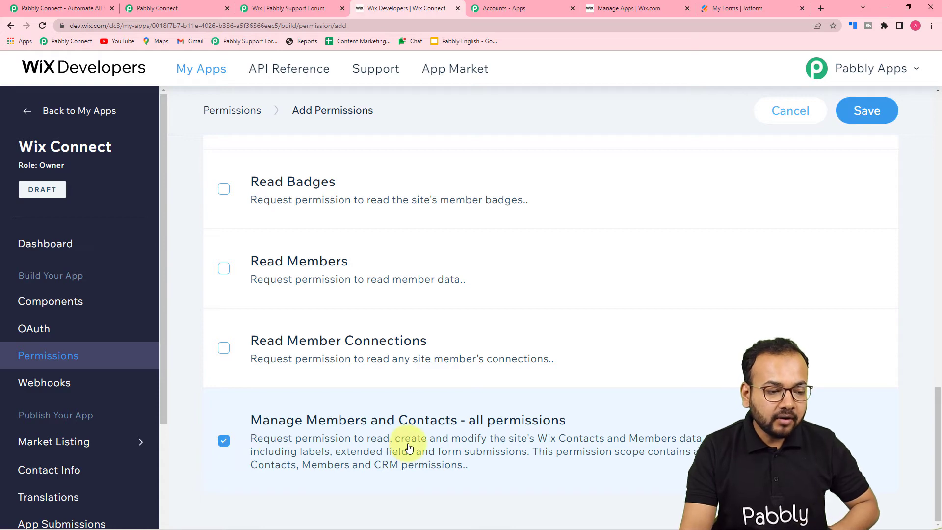
scroll(396, 242, "up", 3)
scroll(400, 249, "down", 3)
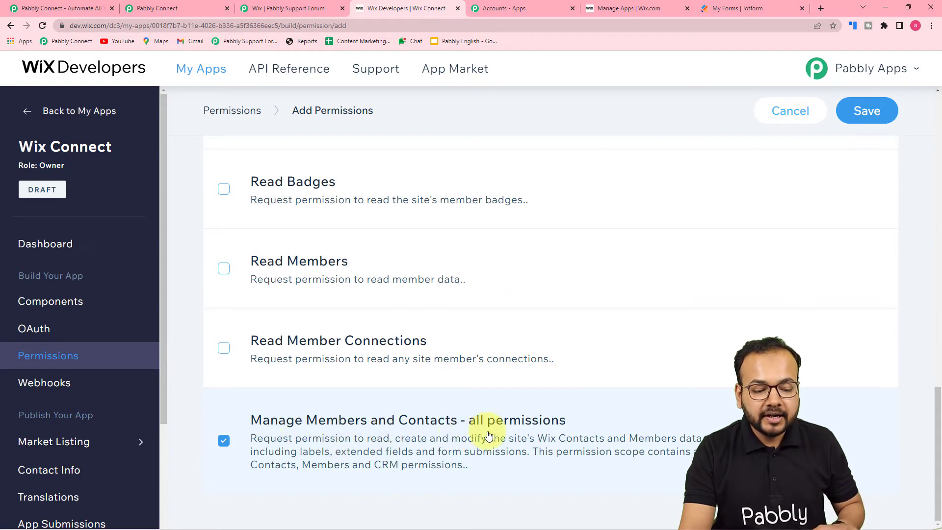
left_click(867, 113)
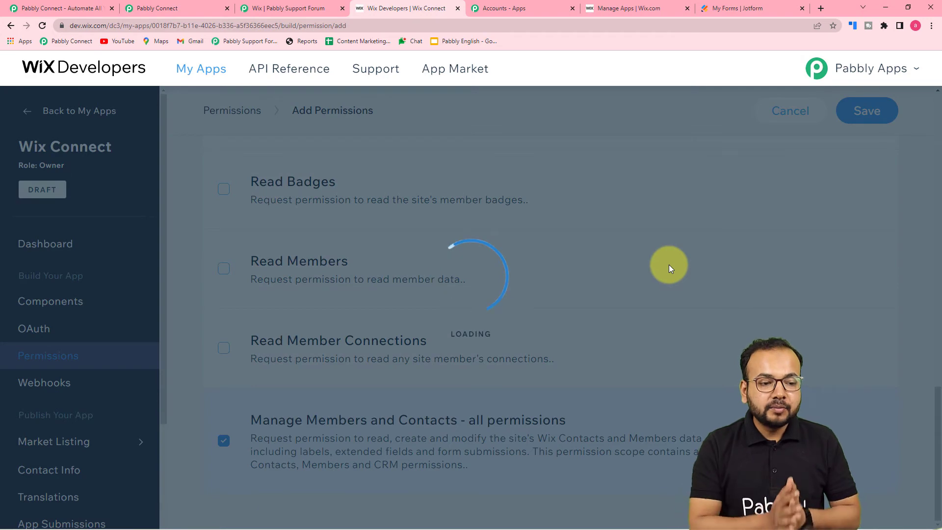
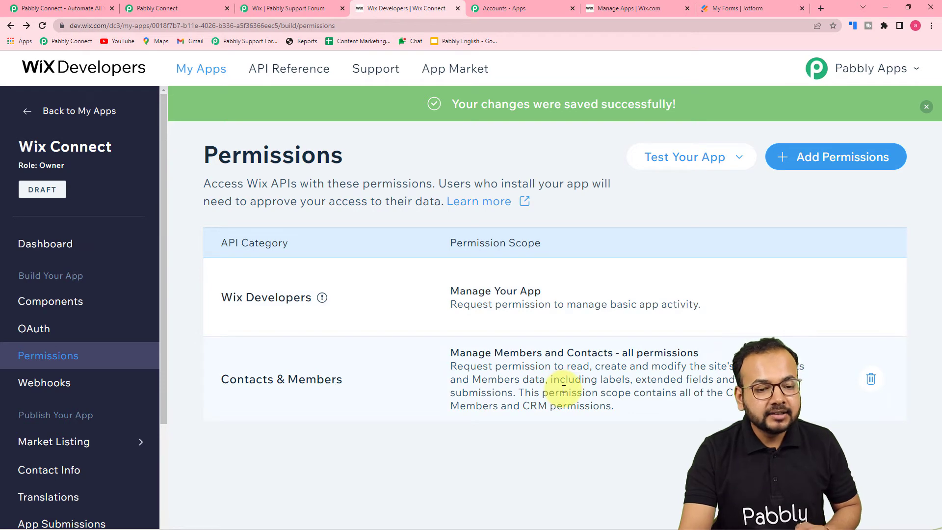
Step: Test the app without components through the App Market and start adding Wix Connect to a site
left_click(654, 117)
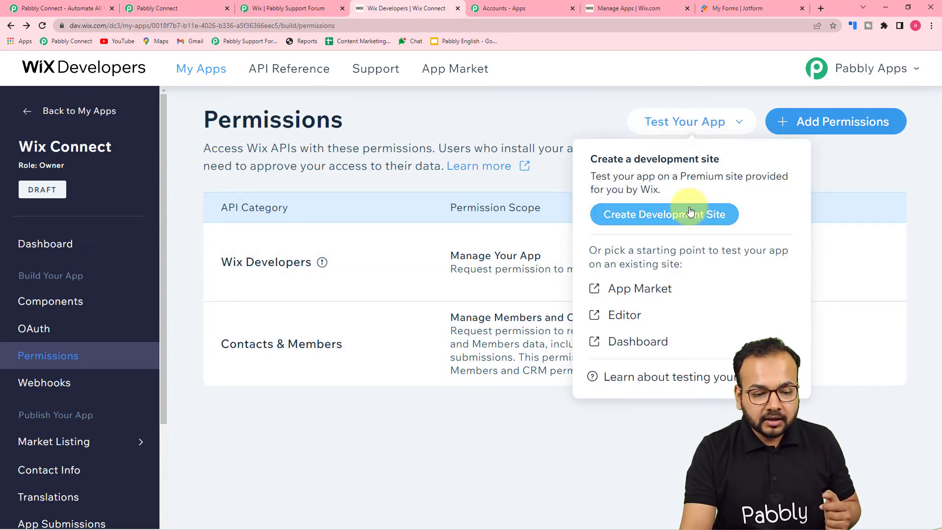
left_click(619, 293)
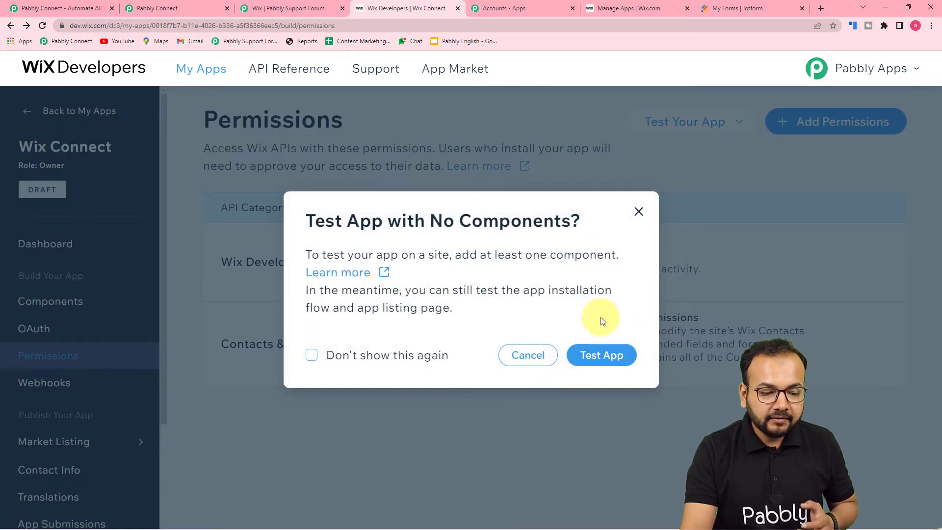
left_click(604, 357)
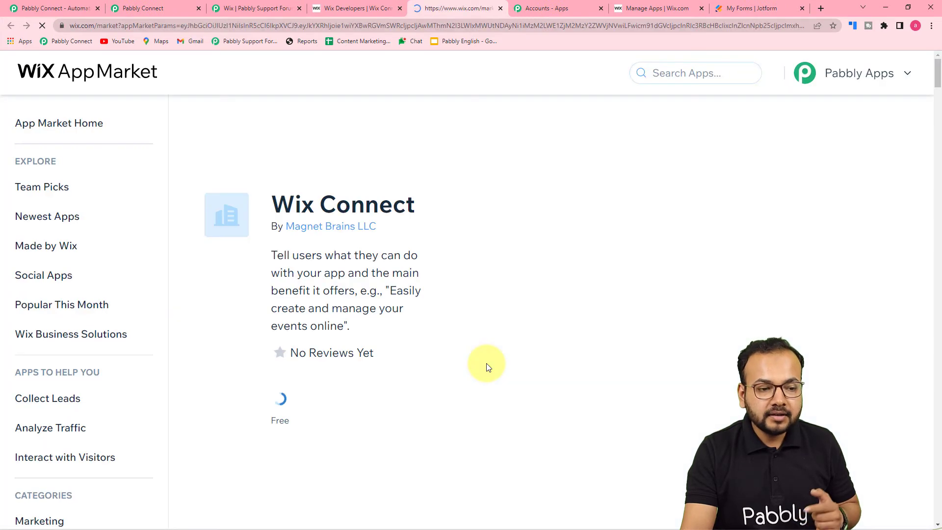
scroll(488, 367, "down", 1)
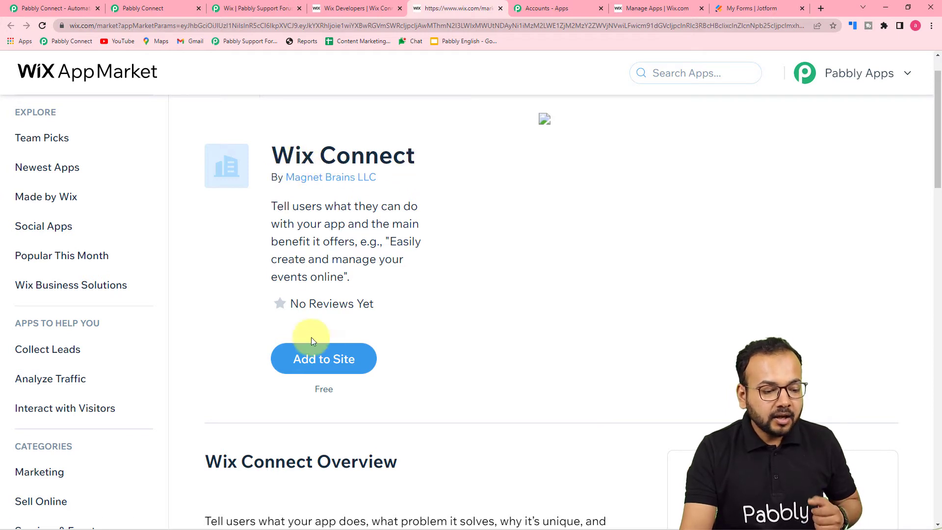
left_click(330, 366)
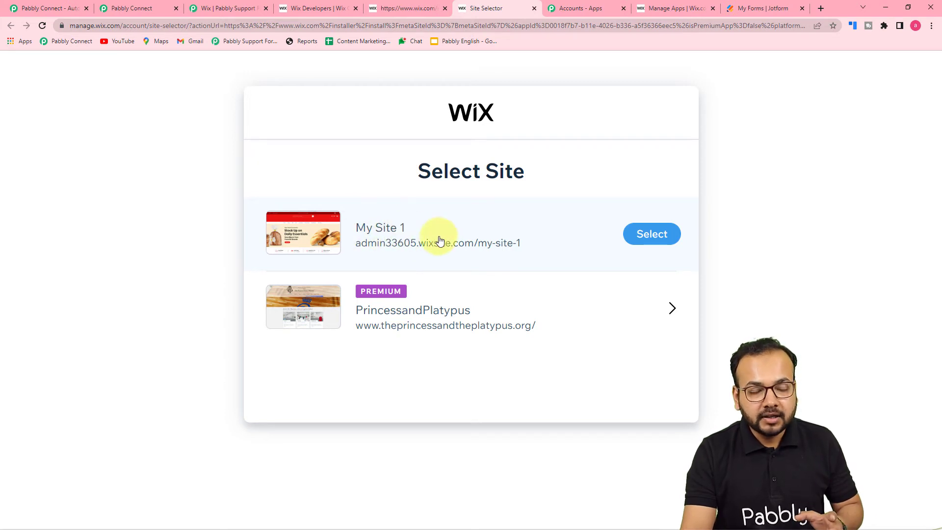
Step: Review the list of sites in the Wix account to identify the site that should receive the app
left_click(670, 11)
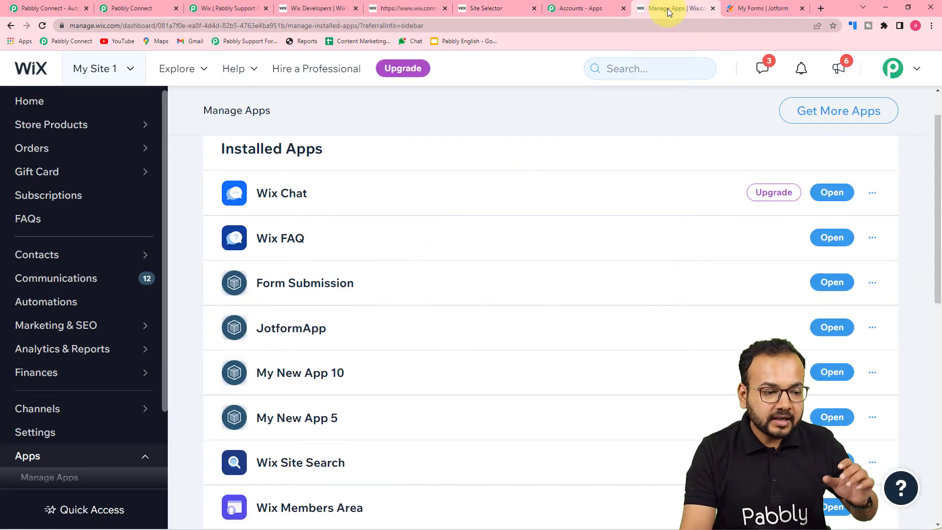
scroll(595, 150, "up", 2)
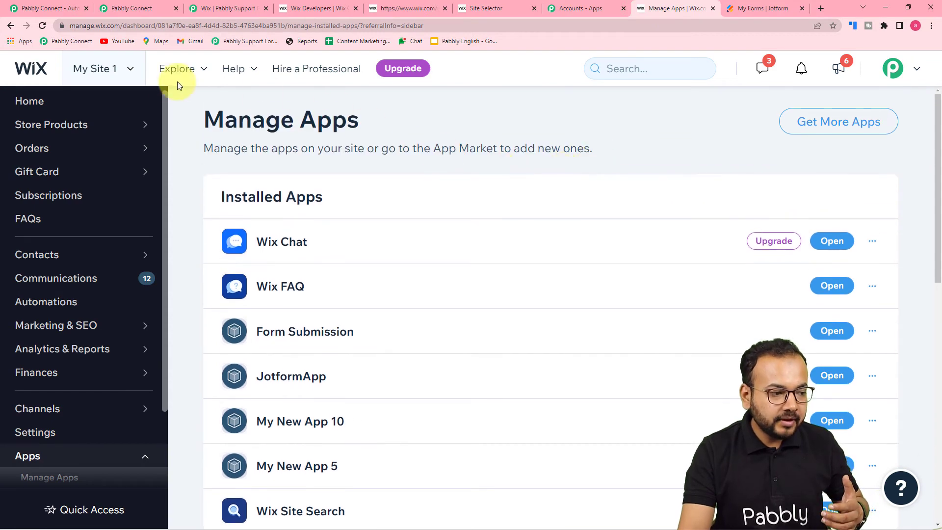
left_click(32, 71)
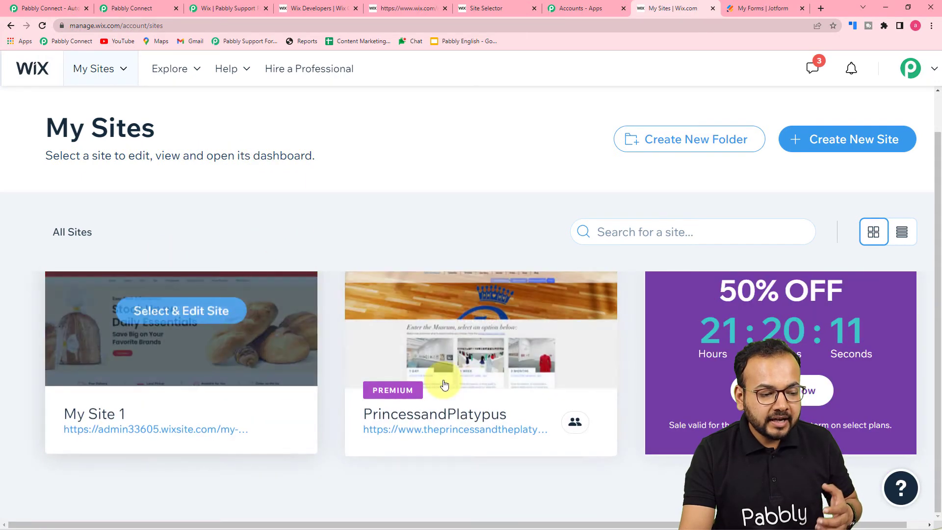
Step: Select My Site 1 in the site selector and approve adding Wix Connect to it
left_click(478, 8)
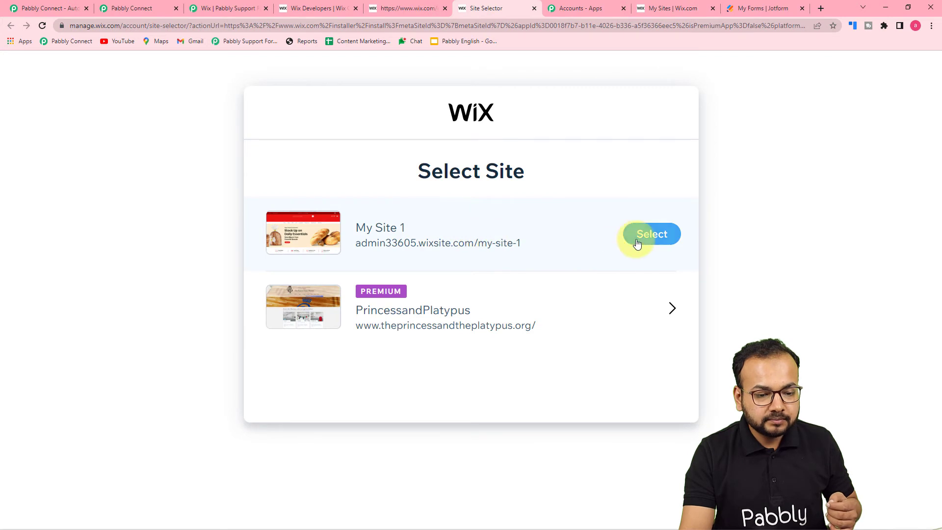
left_click(637, 237)
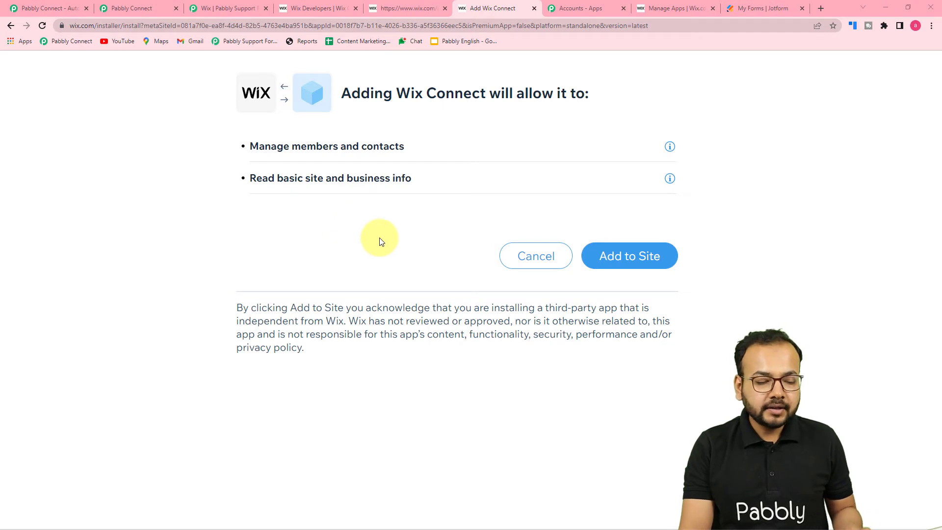
left_click(632, 258)
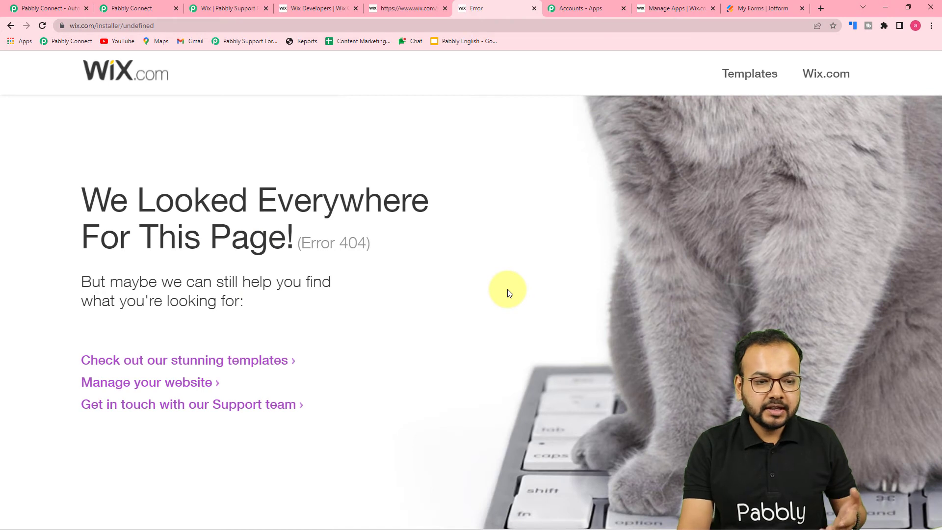
Step: Open the dashboard of My Site 1 in Wix and check its installed apps list for Wix Connect
left_click(663, 12)
left_click(39, 73)
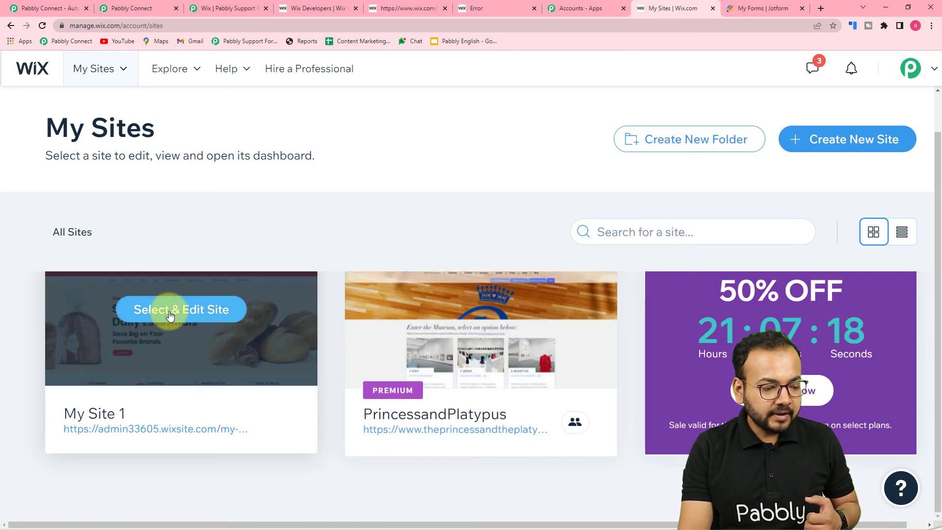
left_click(170, 315)
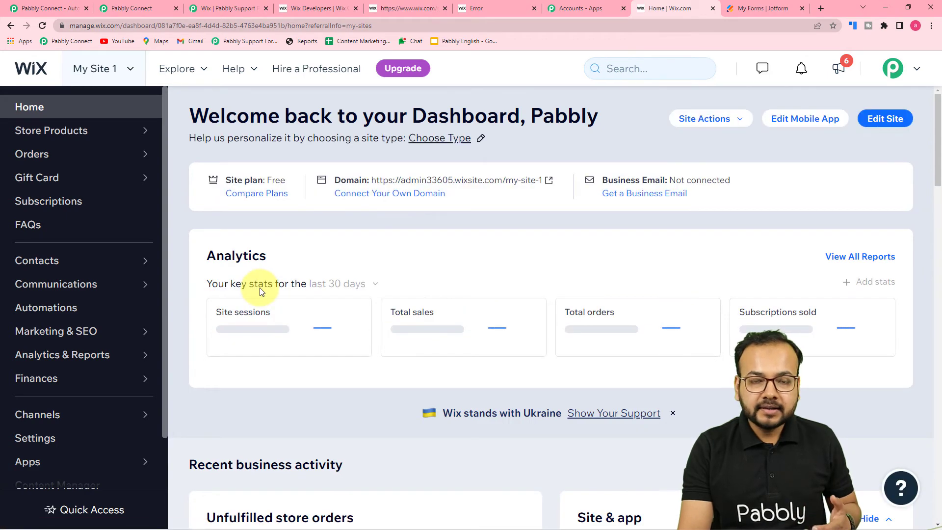
scroll(126, 288, "down", 2)
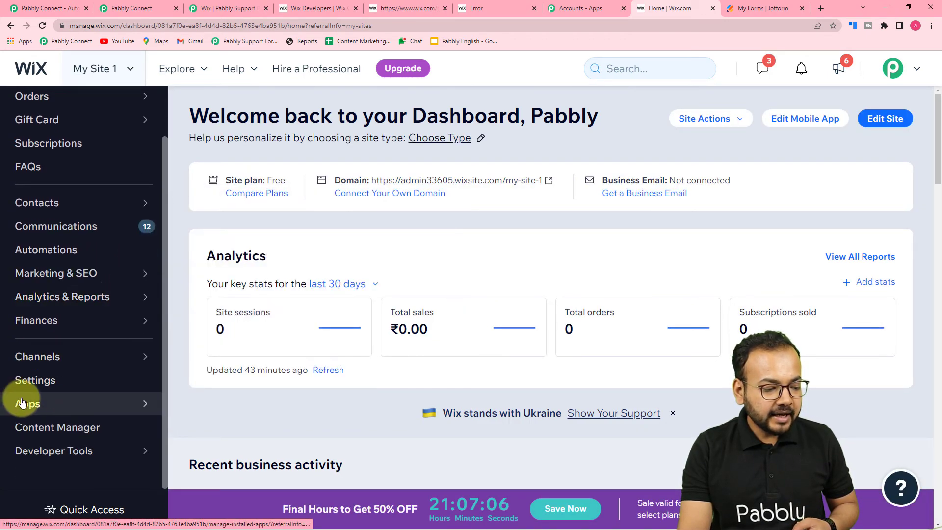
mouse_move(27, 403)
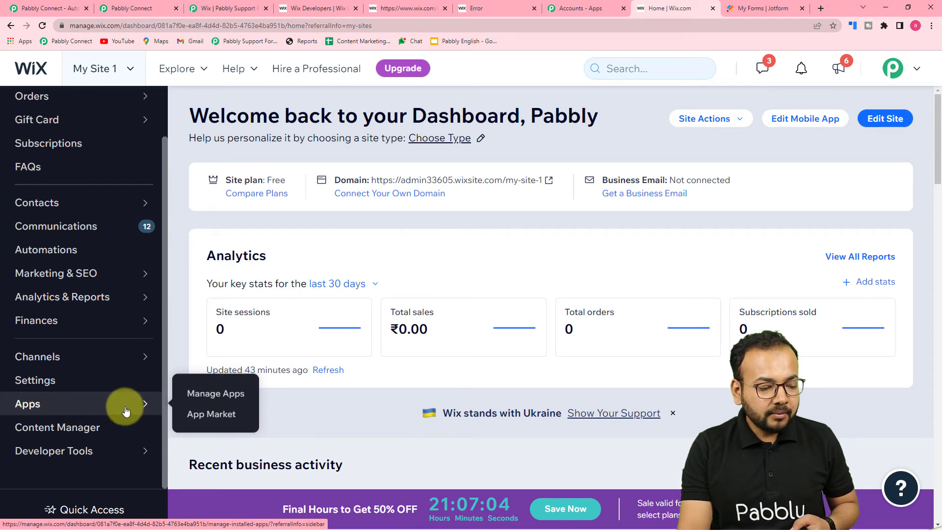
left_click(206, 394)
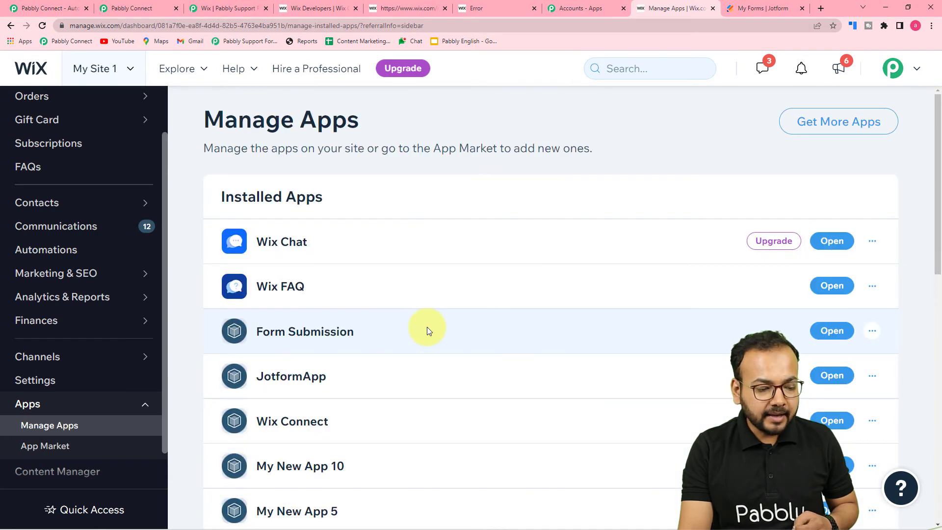
scroll(426, 326, "down", 2)
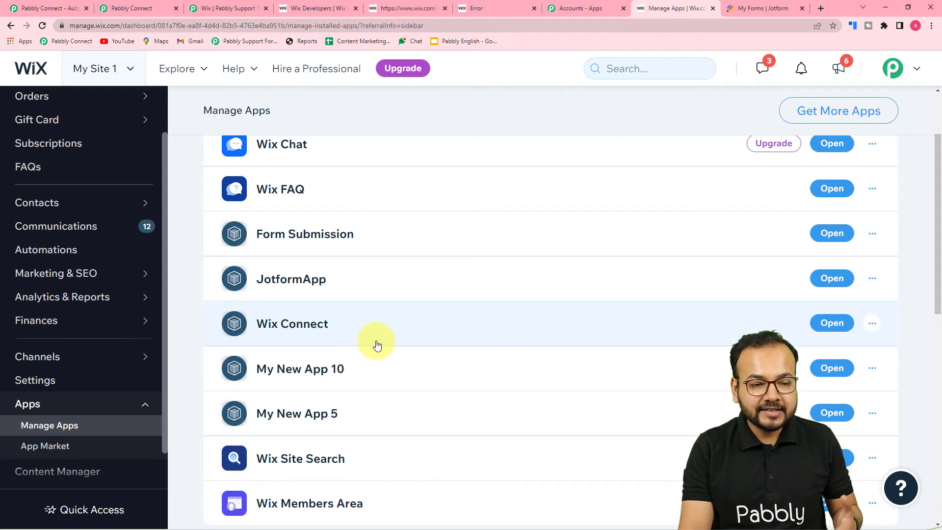
scroll(455, 346, "up", 2)
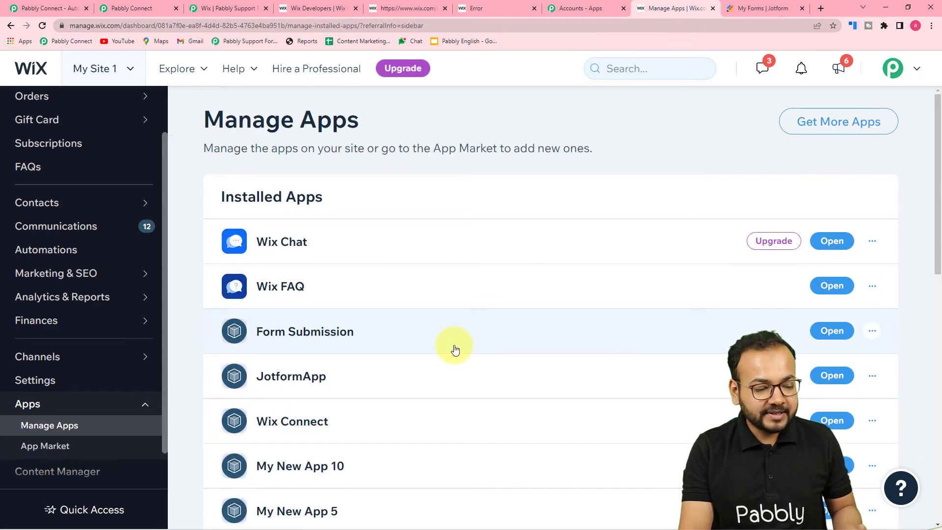
scroll(456, 350, "down", 2)
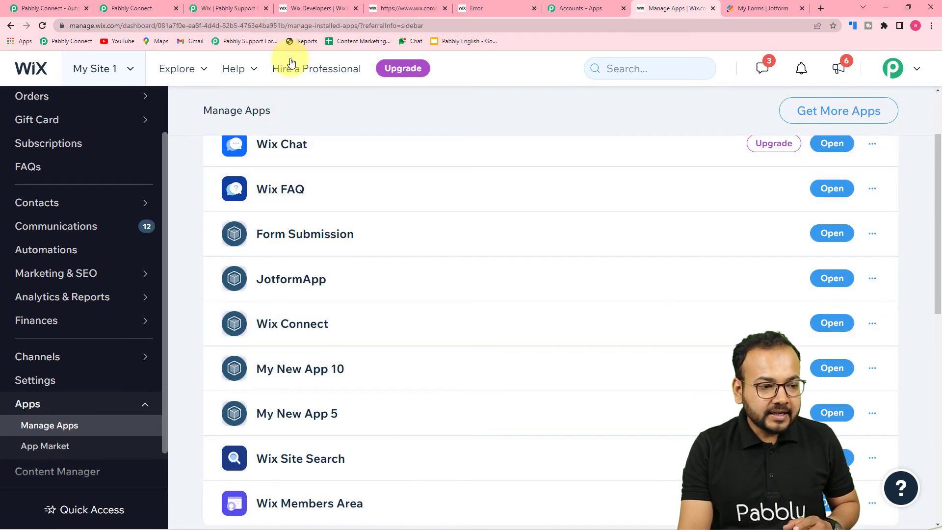
Step: Copy the App ID from Wix Connect's OAuth settings in Wix Developers and paste it as the App ID in Pabbly Connect
left_click(317, 11)
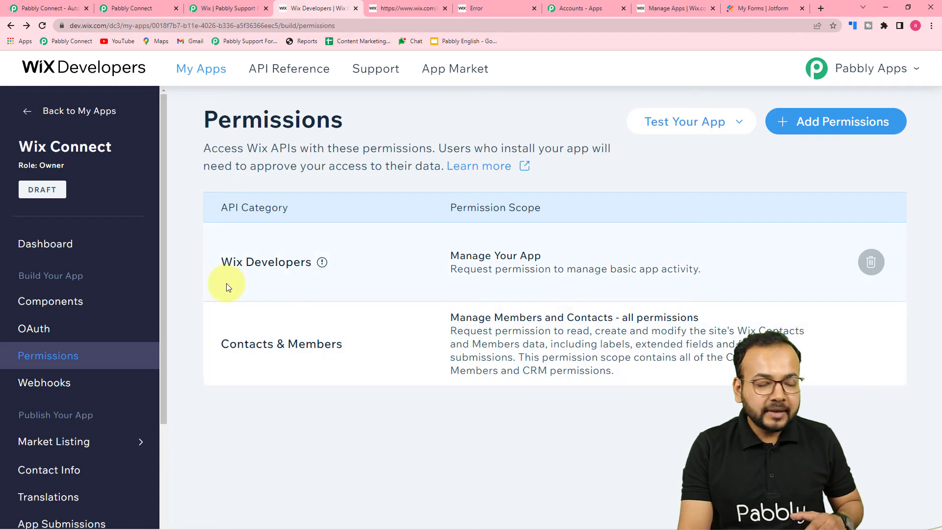
left_click(34, 333)
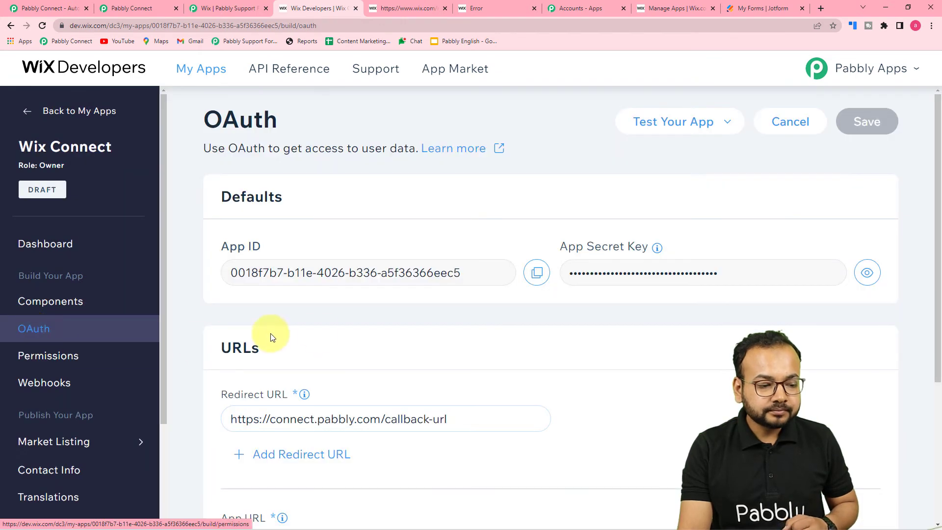
scroll(335, 329, "down", 2)
scroll(336, 323, "up", 2)
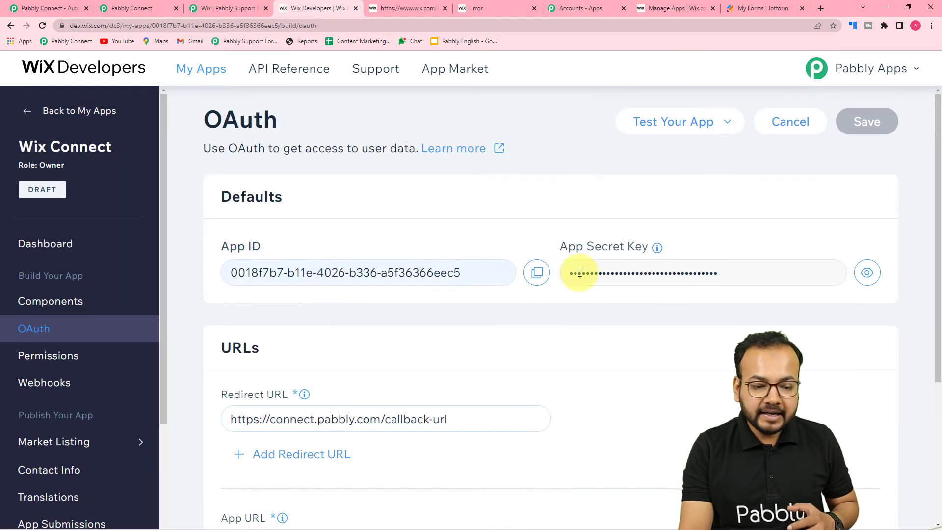
left_click(285, 278)
right_click(292, 271)
left_click(300, 277)
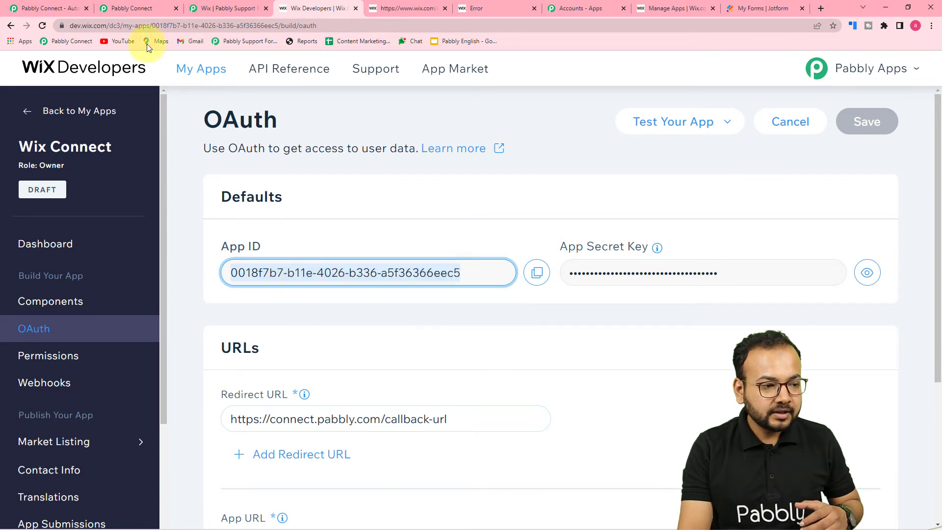
left_click(131, 9)
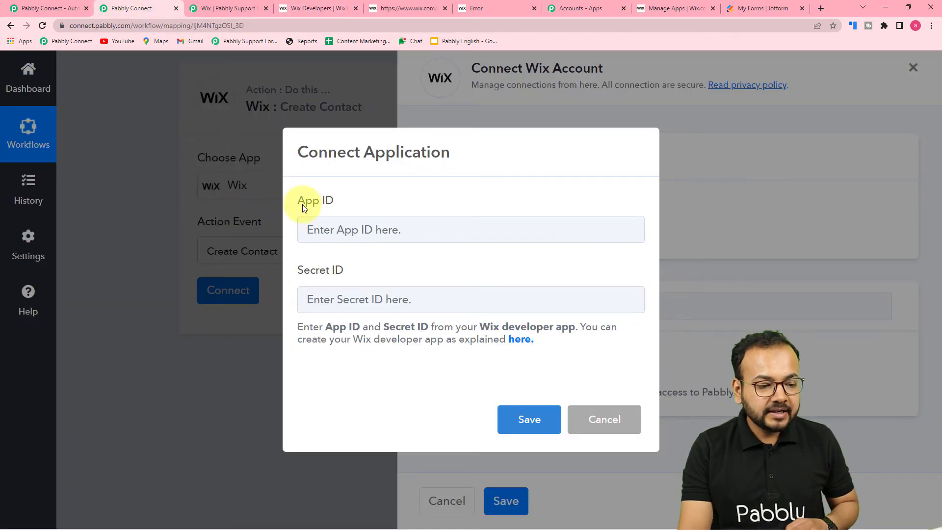
right_click(359, 235)
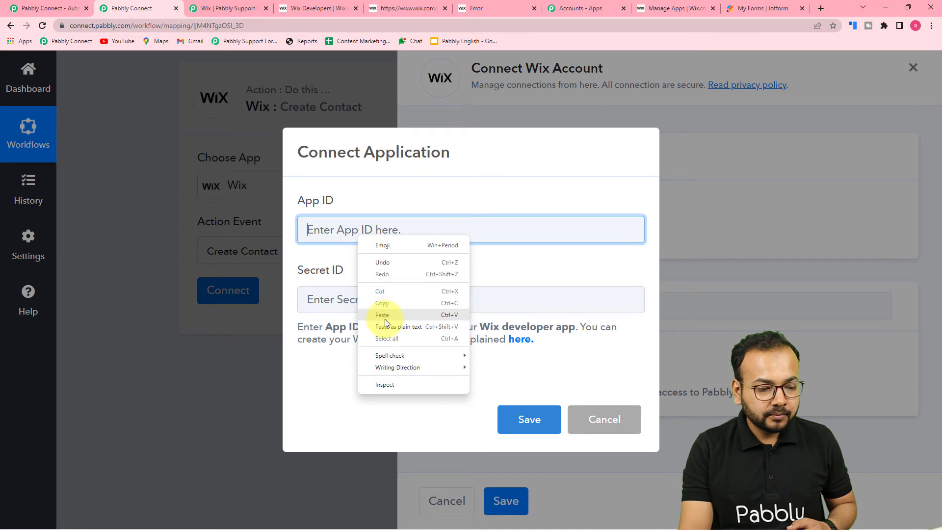
left_click(385, 319)
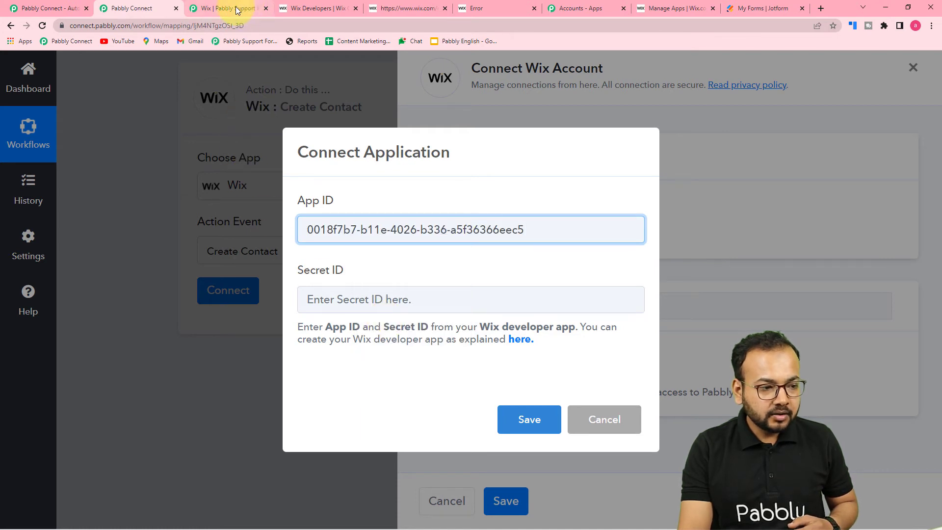
Step: Reveal and copy the App Secret Key in Wix Developers and paste it as the Secret ID in Pabbly Connect
left_click(314, 9)
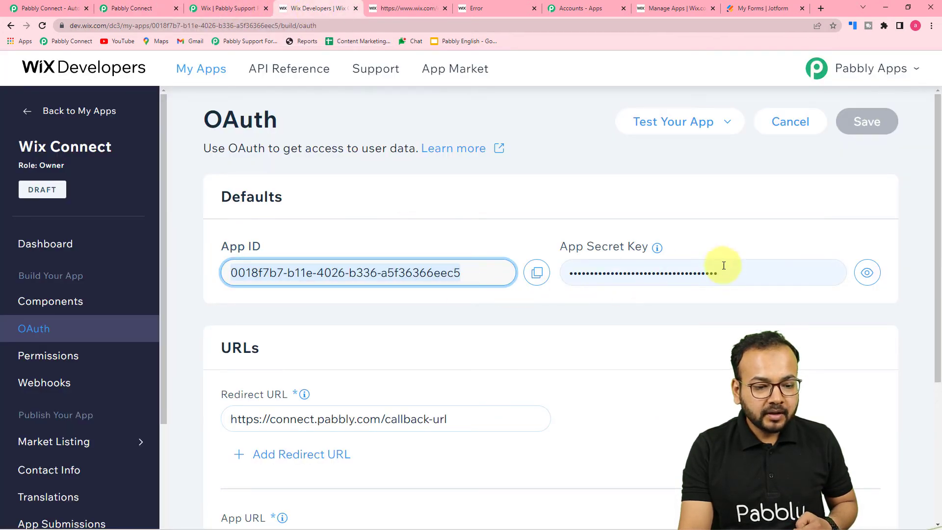
left_click(866, 272)
left_click(782, 273)
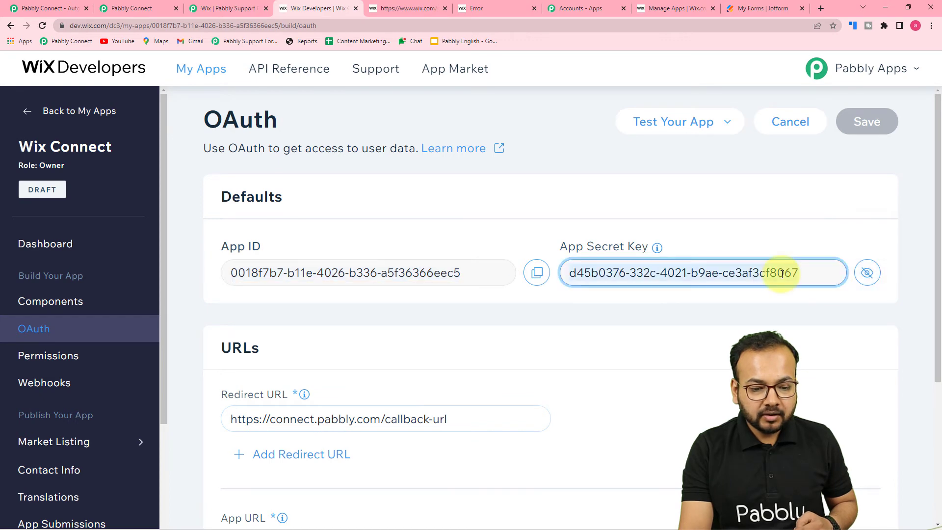
left_click(654, 287)
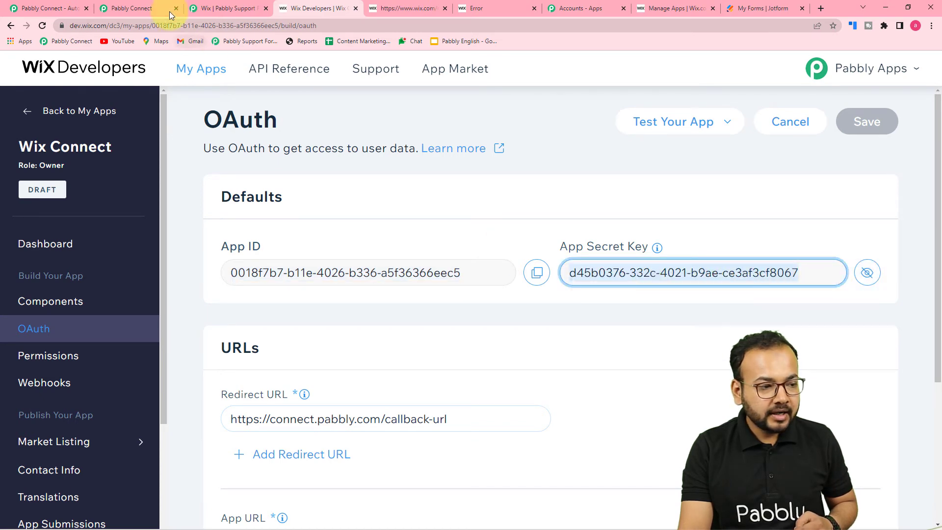
left_click(152, 7)
right_click(325, 301)
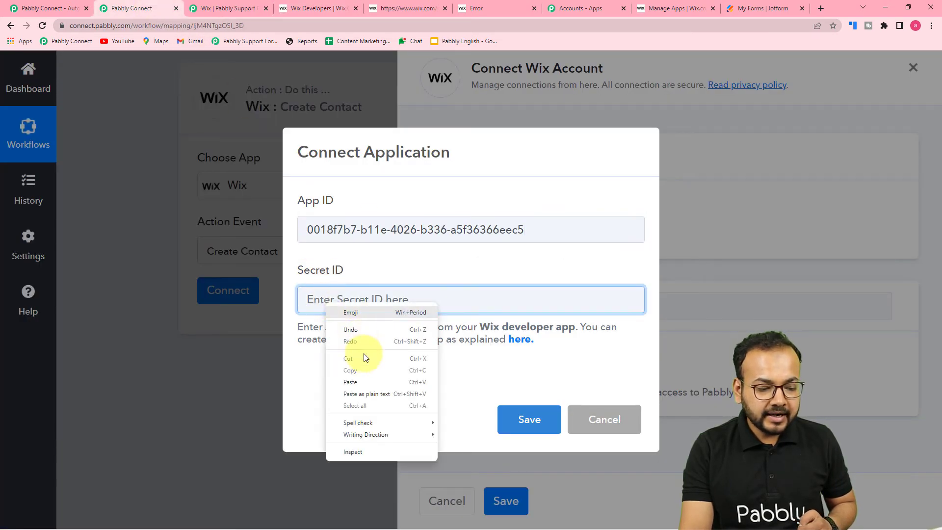
left_click(369, 382)
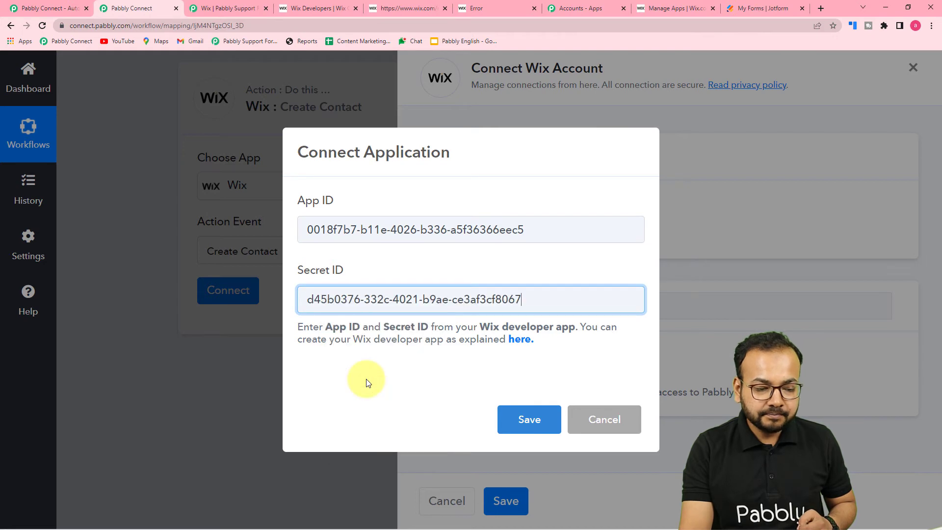
Step: Save the application credentials and authorize the connection by adding Wix Connect to My Site 1
left_click(513, 420)
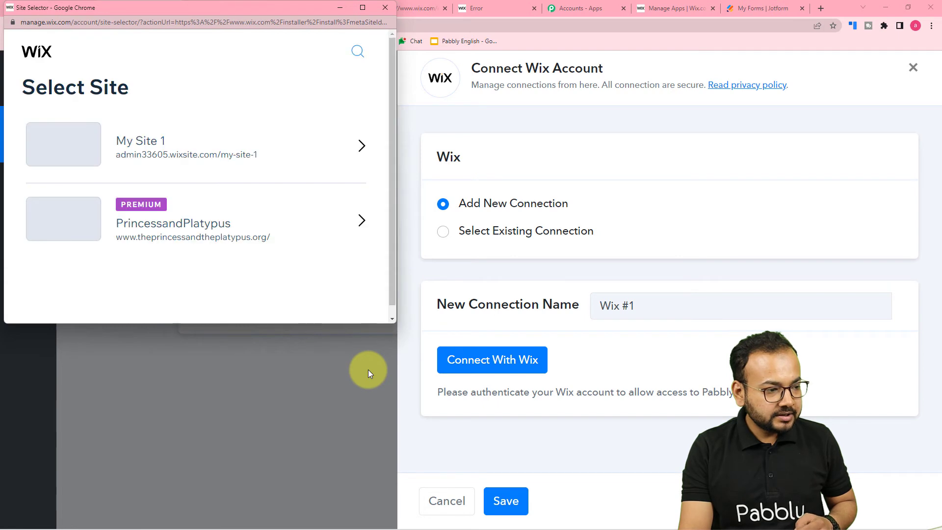
left_click(201, 156)
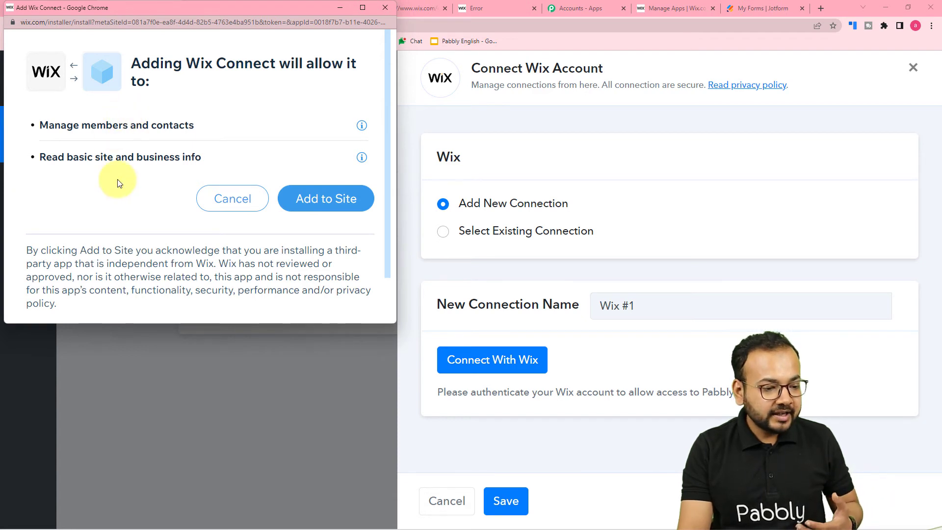
left_click(318, 198)
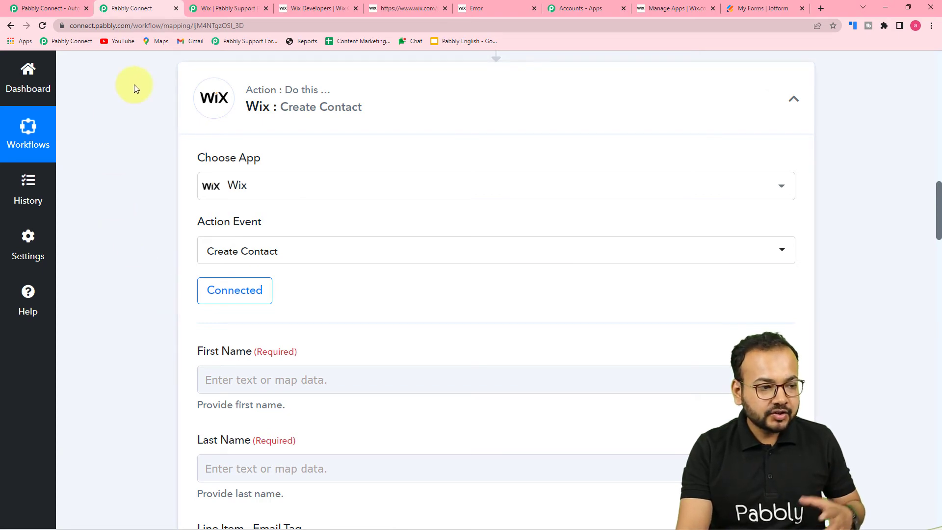
Step: Review the permissions section of the Pabbly forum guide, the Wix Create Contact fields and the captured JotForm response data
left_click(222, 9)
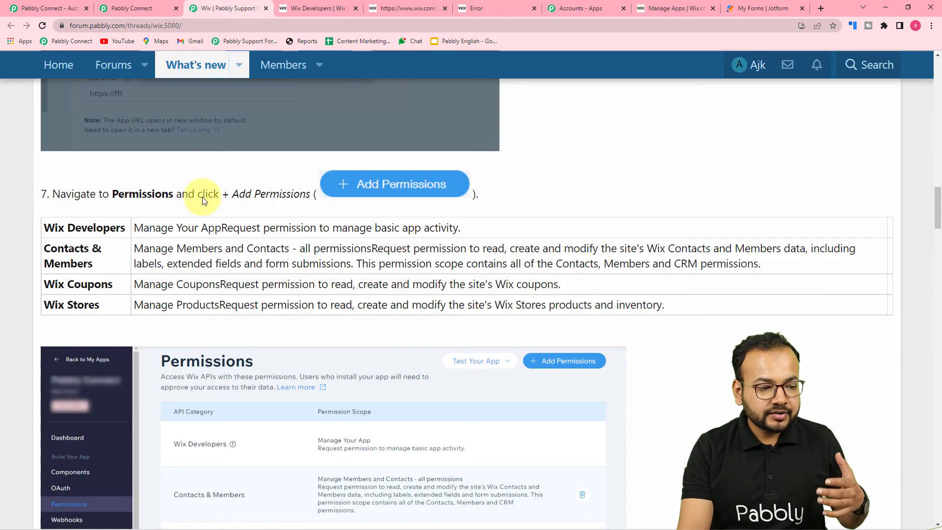
scroll(179, 241, "down", 3)
left_click(135, 8)
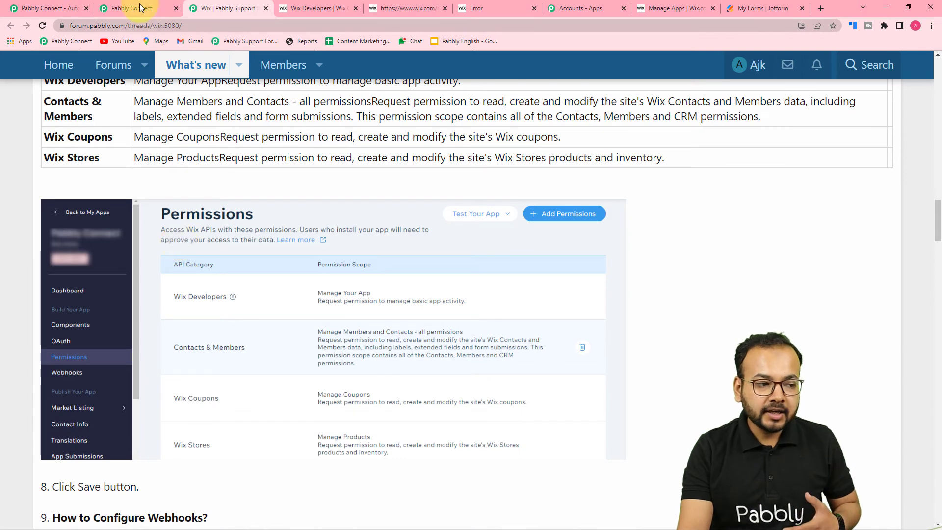
scroll(151, 198, "down", 2)
scroll(151, 197, "down", 1)
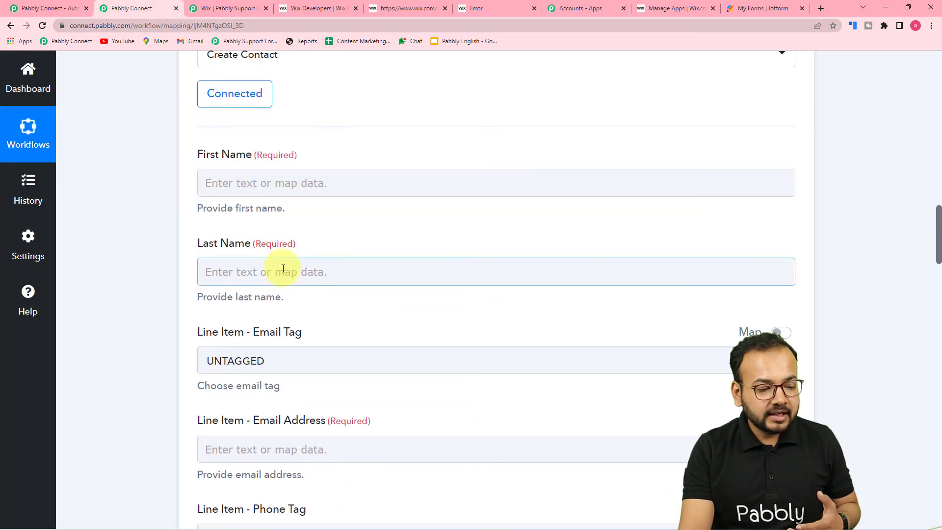
scroll(284, 267, "down", 5)
scroll(286, 311, "down", 3)
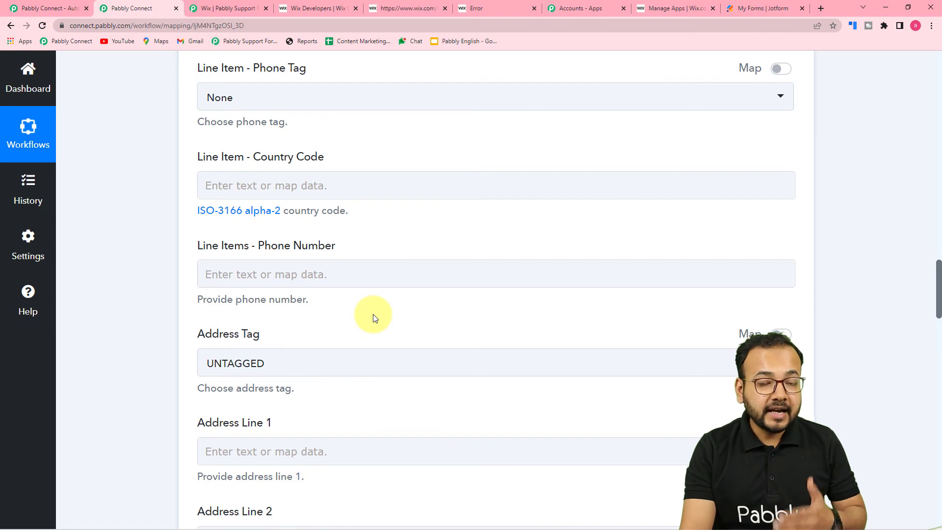
scroll(372, 314, "up", 10)
scroll(372, 314, "up", 8)
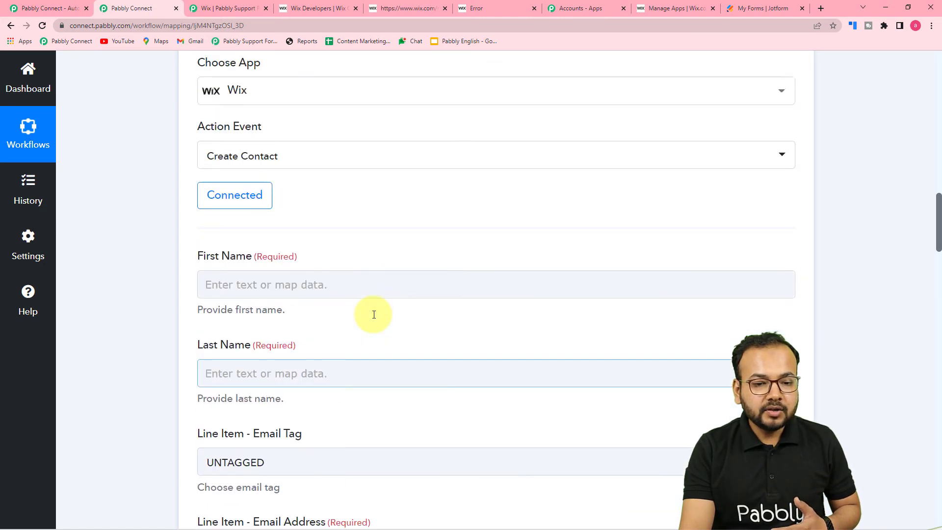
scroll(374, 318, "up", 2)
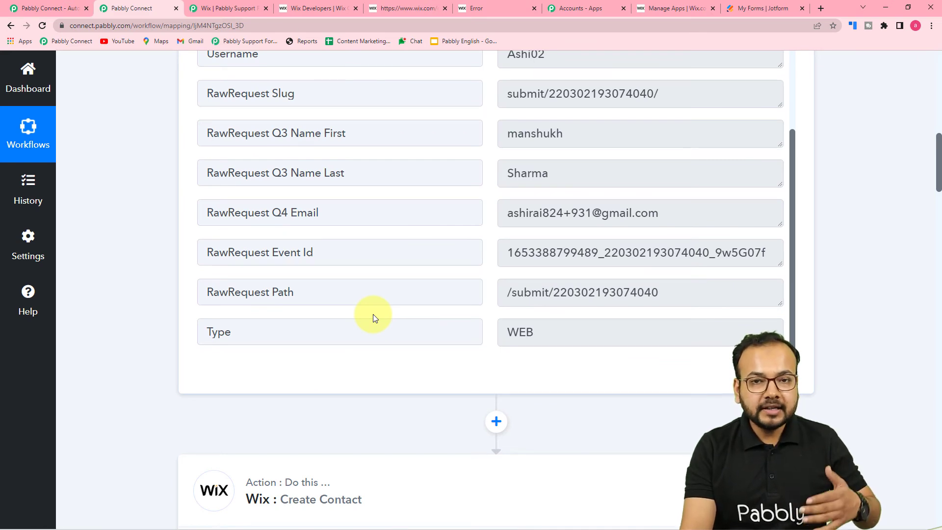
Step: Map the contact's First Name field to RawRequest Q3 Name First from the JotForm New Response data
scroll(372, 314, "down", 13)
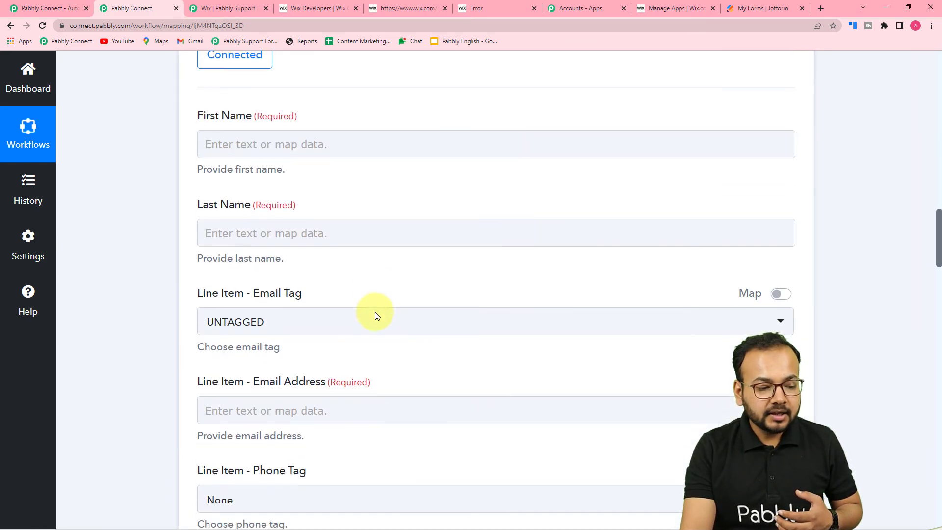
left_click(353, 137)
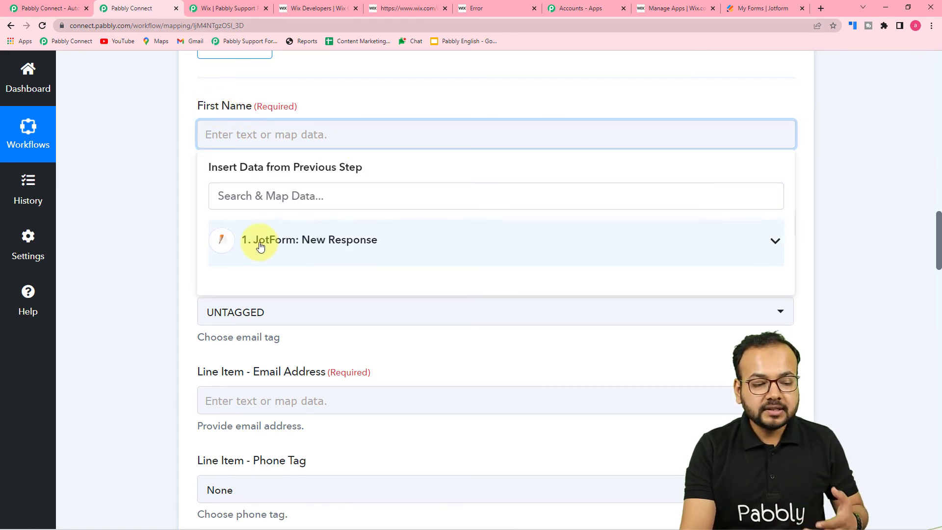
left_click(316, 252)
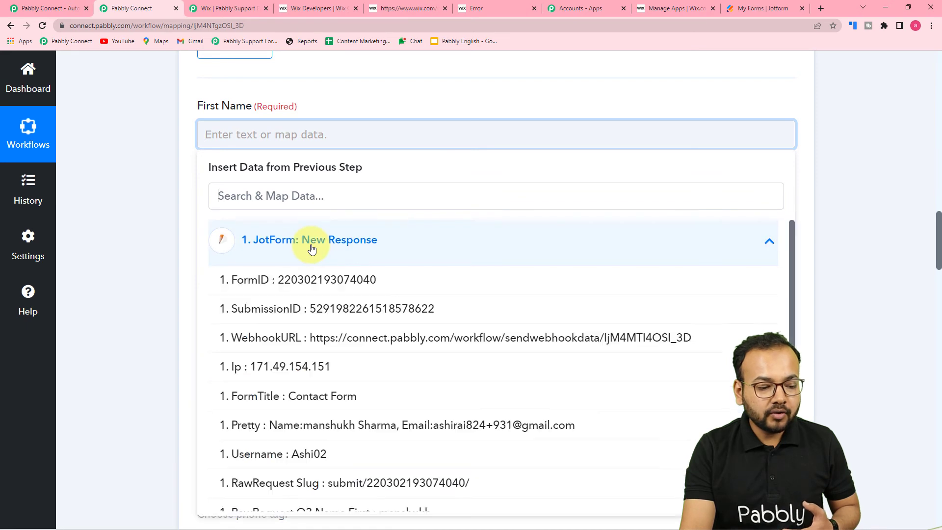
scroll(358, 404, "down", 3)
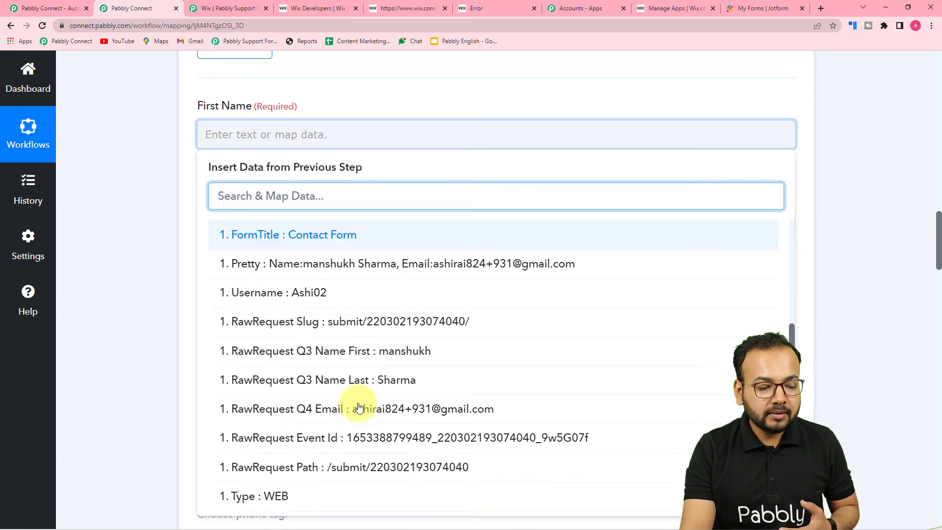
left_click(364, 358)
left_click(135, 225)
scroll(136, 225, "down", 2)
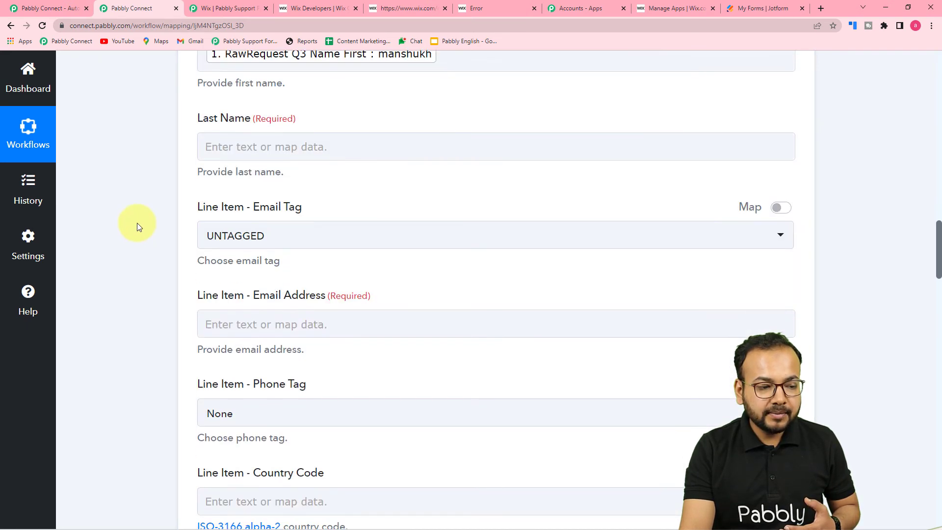
Step: Map the contact's Last Name field to RawRequest Q3 Name Last from the JotForm New Response data
left_click(276, 132)
left_click(296, 243)
scroll(319, 344, "down", 3)
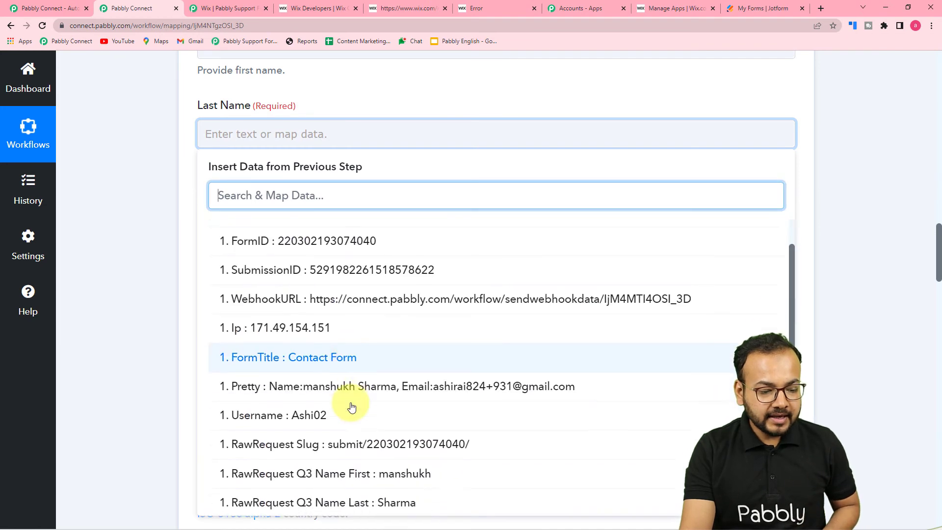
left_click(363, 393)
left_click(168, 283)
Step: Set the Line Item - Email Tag of the Wix contact to MAIN
scroll(167, 283, "down", 2)
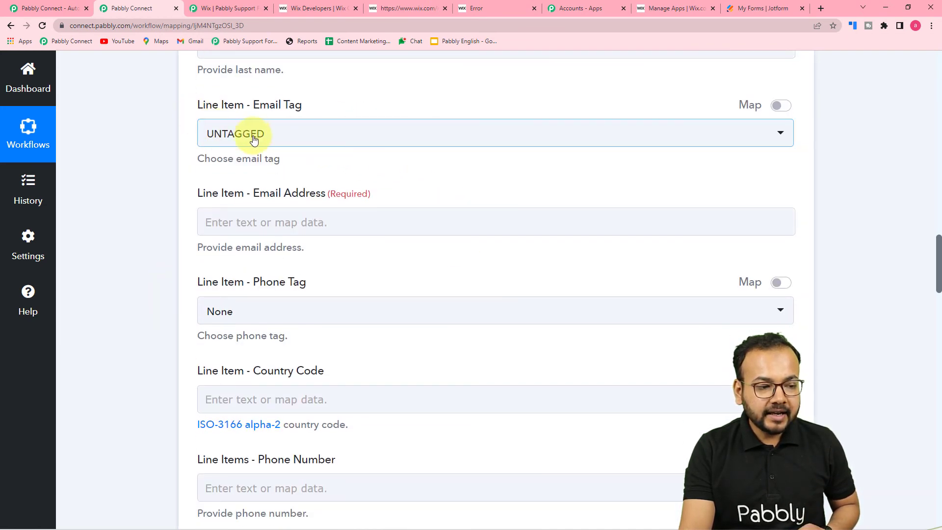
left_click(292, 142)
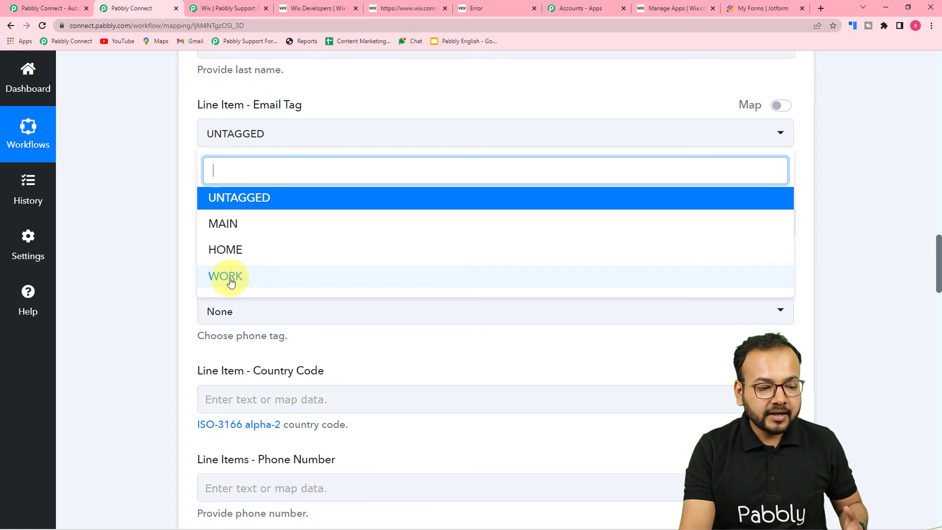
left_click(224, 225)
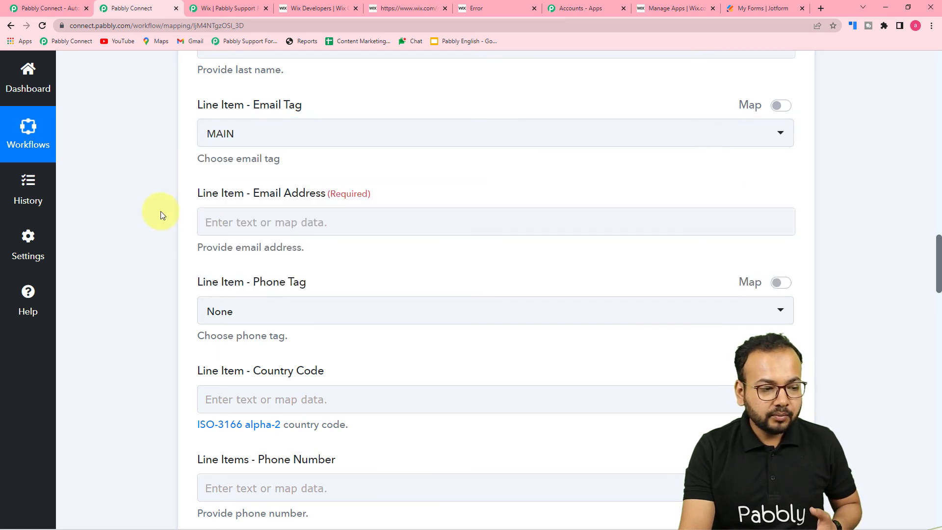
Step: Map the Line Item - Email Address field to RawRequest Q4 Email from the JotForm New Response data
scroll(161, 215, "down", 2)
left_click(281, 126)
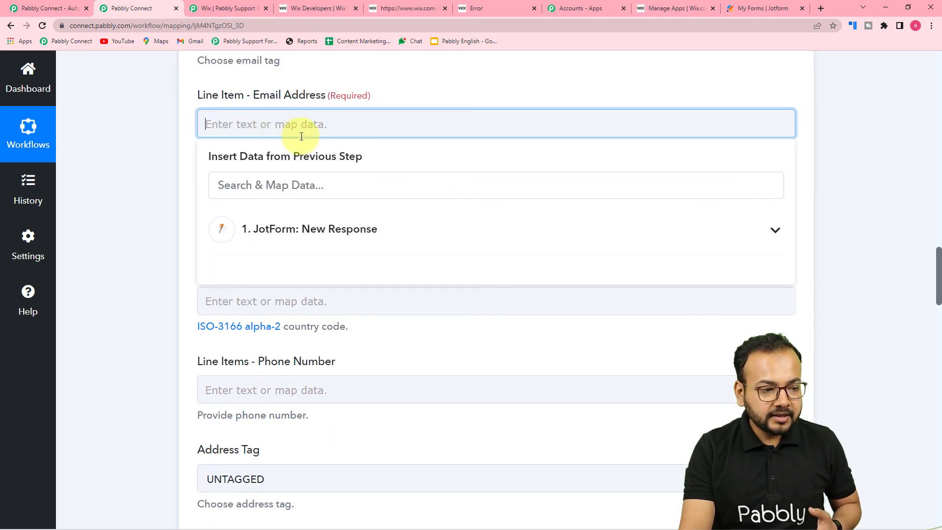
left_click(332, 234)
scroll(335, 403, "down", 3)
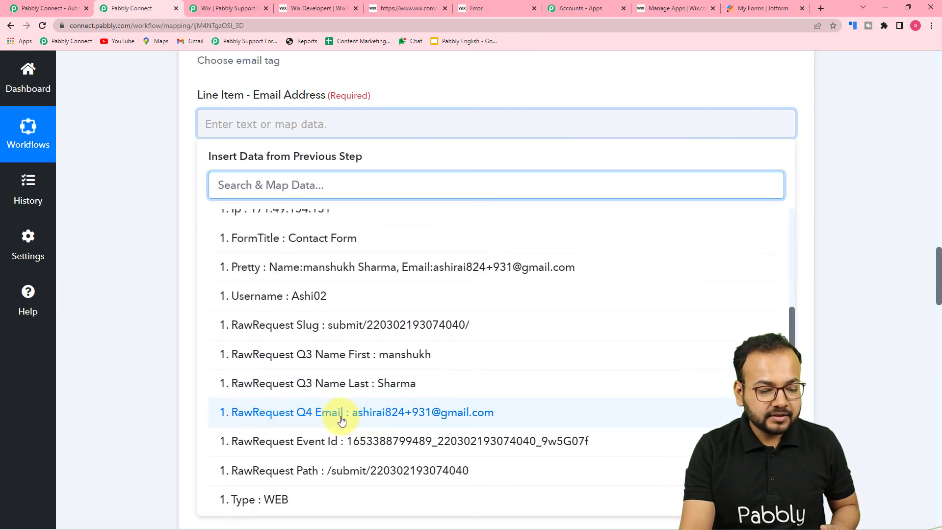
left_click(303, 412)
left_click(128, 339)
Step: Examine the Phone Tag options and the JotForm response data available for the Phone Number field, leaving both unset
scroll(128, 340, "down", 2)
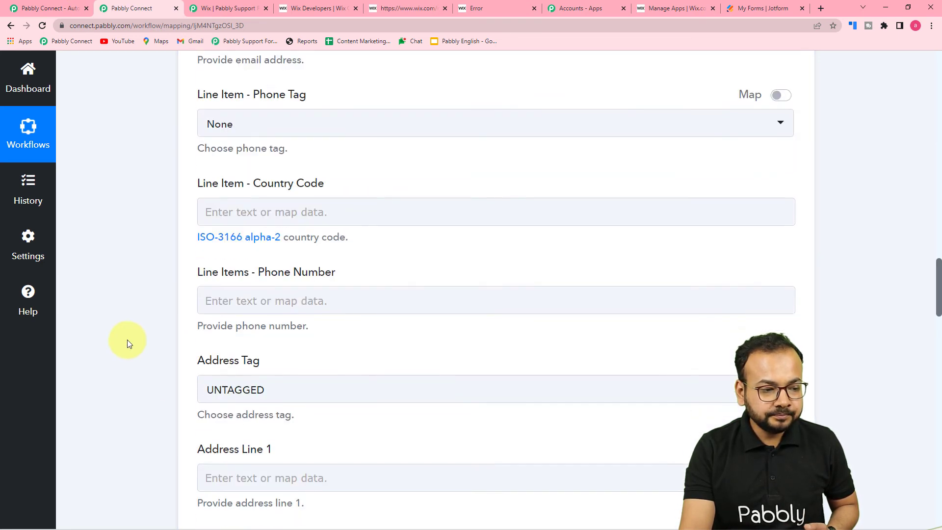
left_click(257, 129)
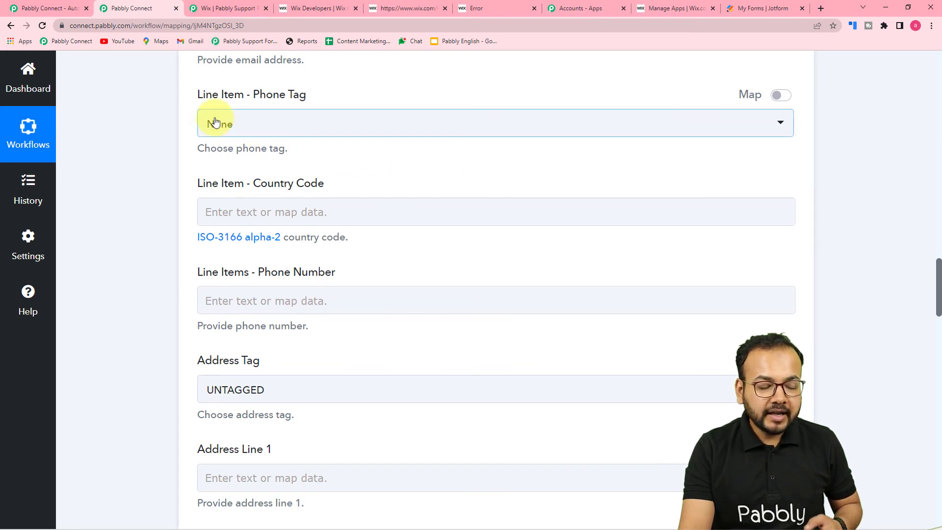
left_click(375, 129)
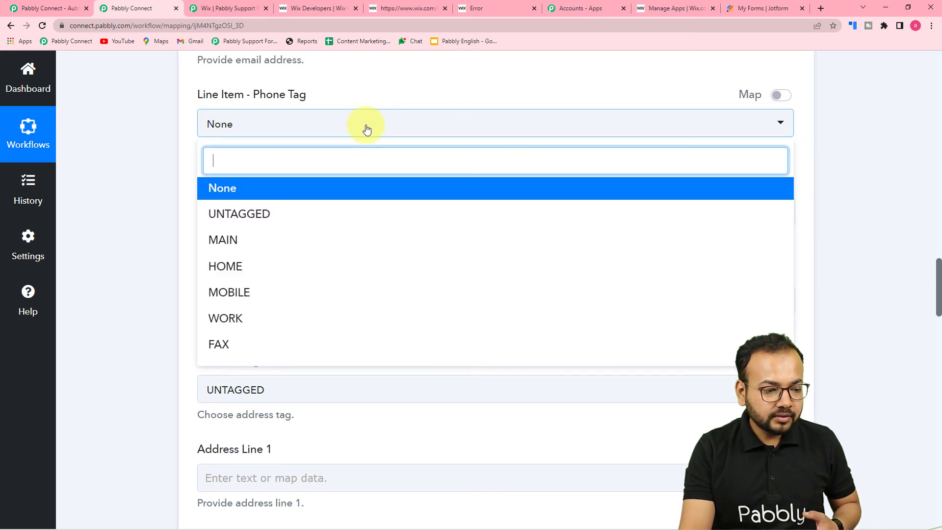
left_click(172, 225)
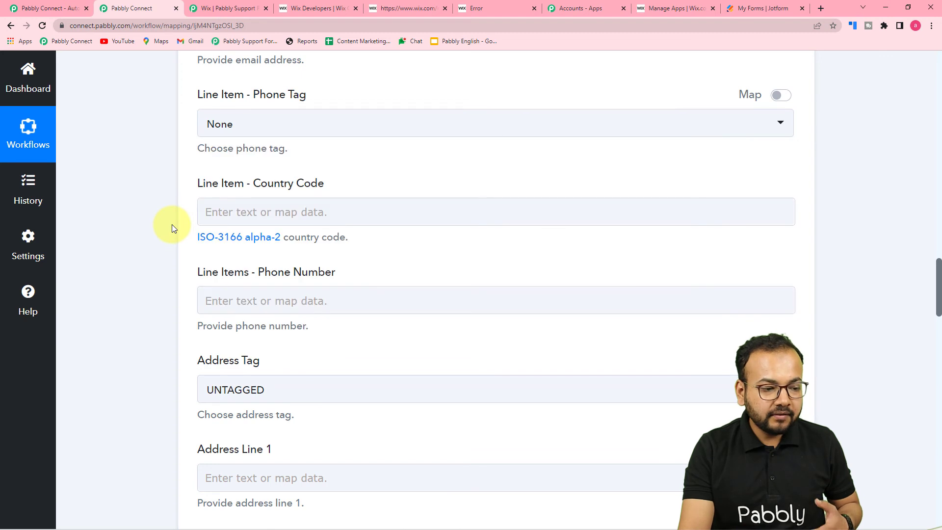
scroll(172, 225, "down", 1)
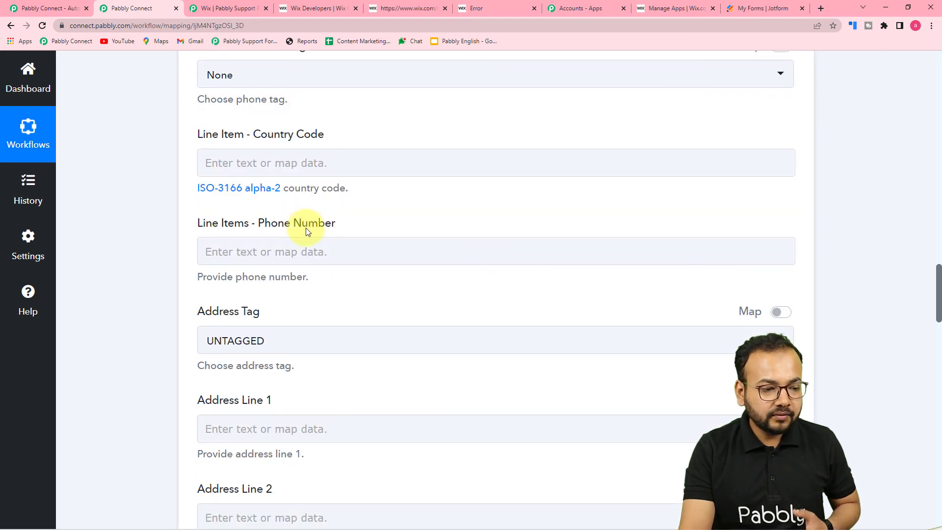
scroll(307, 228, "down", 1)
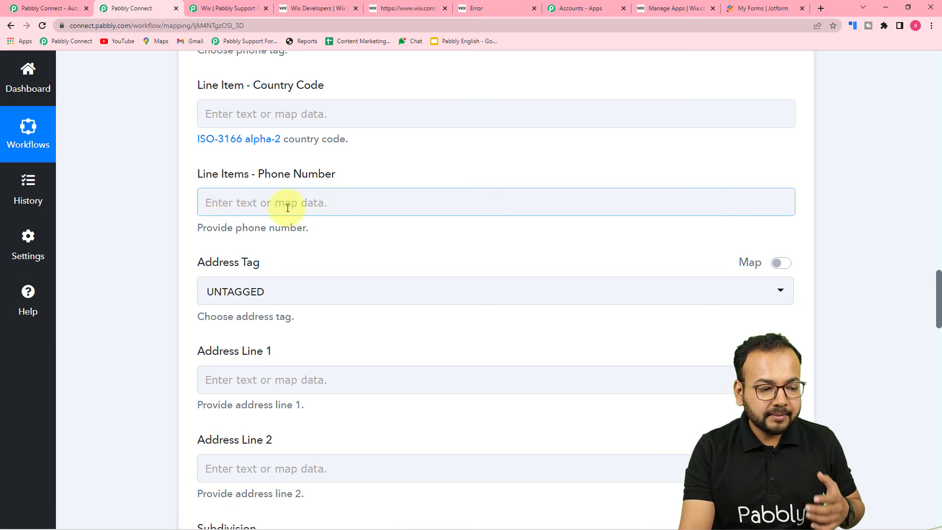
left_click(324, 207)
scroll(321, 196, "down", 3)
left_click(316, 160)
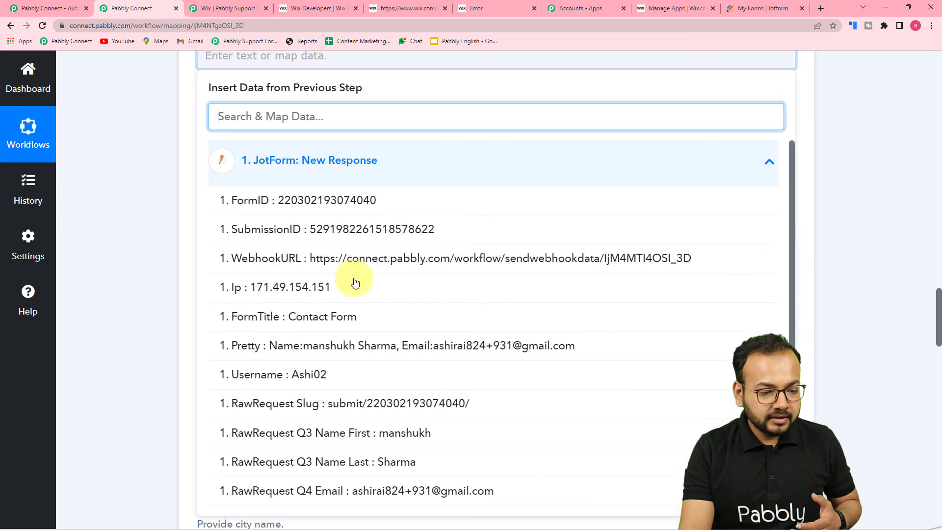
scroll(368, 343, "down", 2)
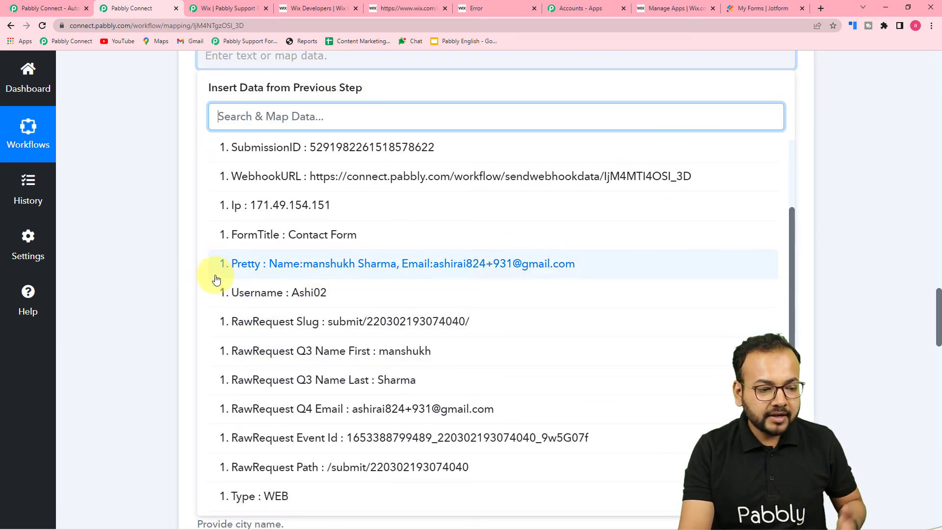
left_click(149, 279)
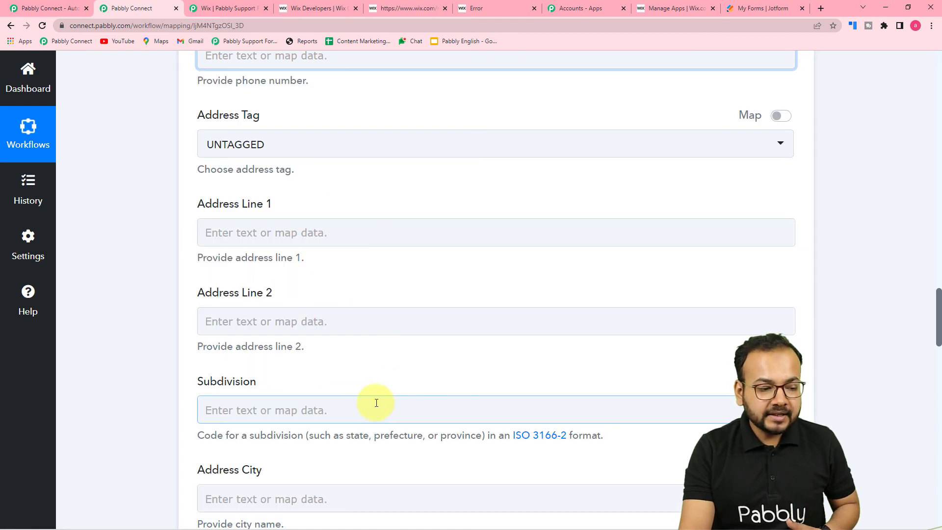
Step: Review the remaining optional Create Contact fields, from the address details down to Favorite Color
scroll(374, 307, "down", 3)
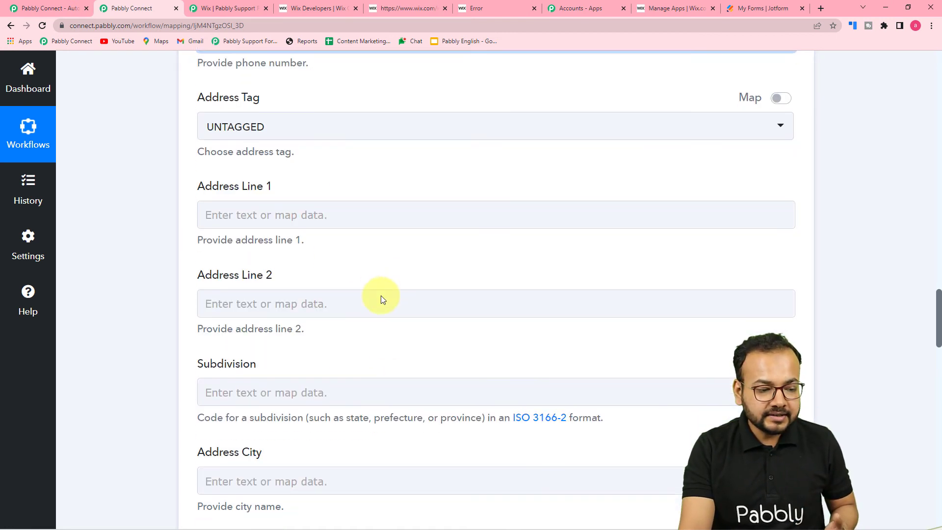
scroll(370, 250, "down", 2)
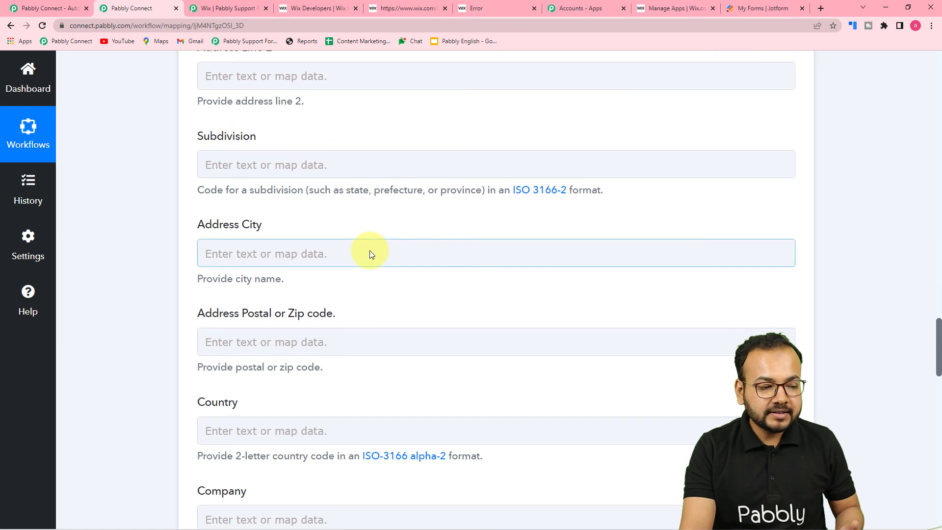
scroll(370, 251, "down", 2)
scroll(370, 251, "down", 6)
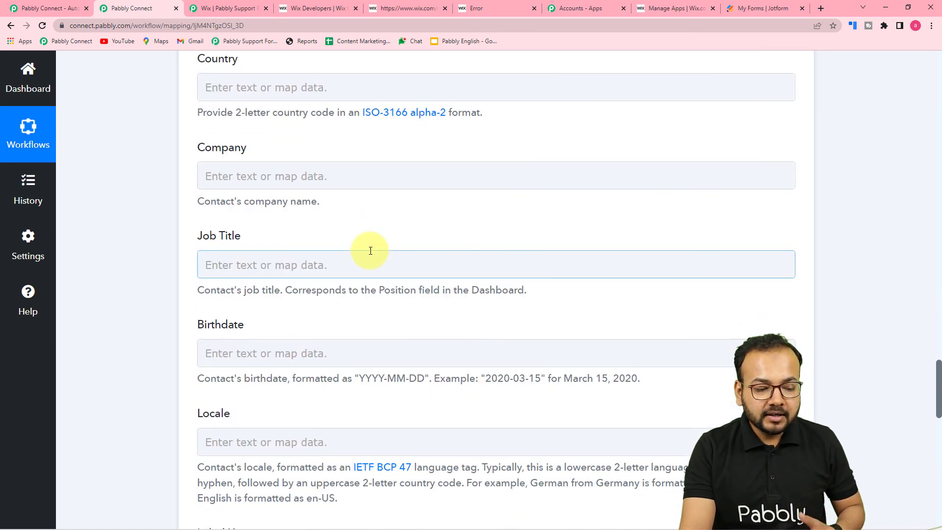
scroll(370, 250, "down", 2)
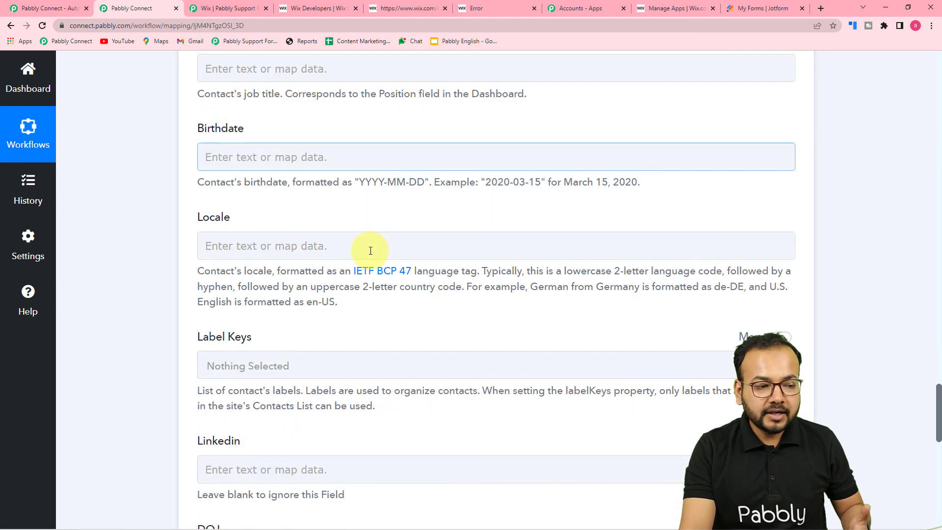
scroll(371, 250, "down", 8)
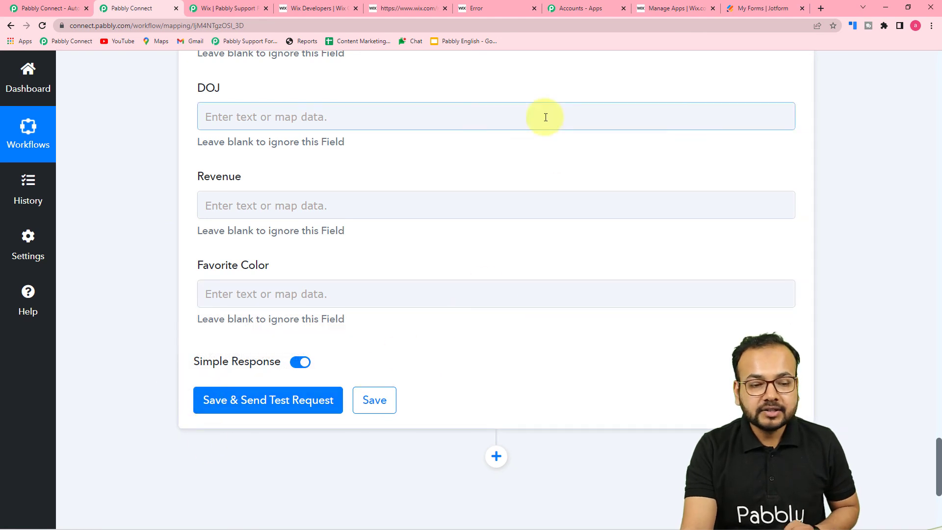
Step: Switch to the Wix dashboard of My Site 1 and open its Contacts list to examine the existing contacts
left_click(652, 9)
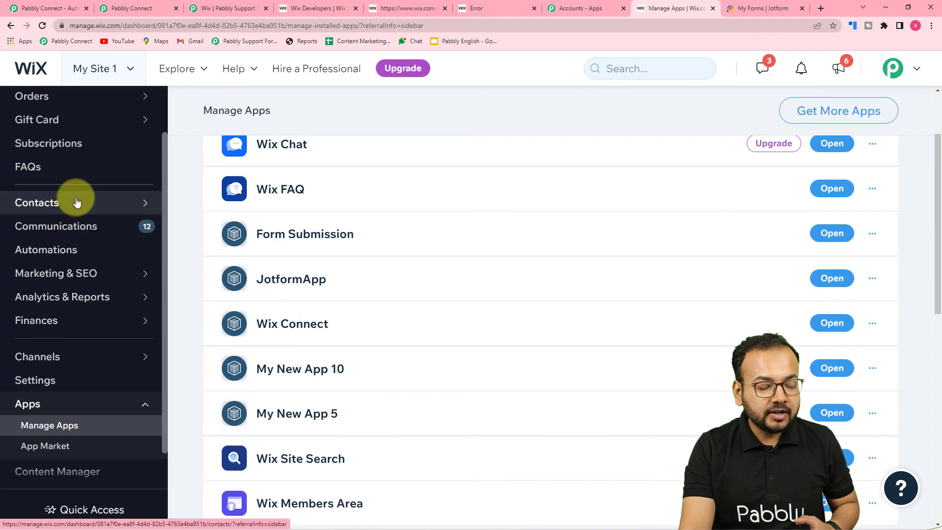
mouse_move(77, 202)
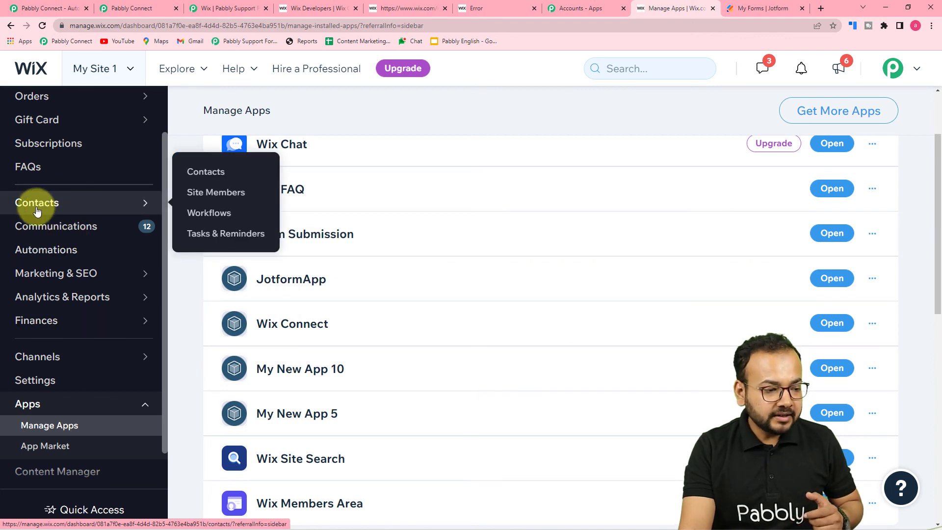
left_click(195, 170)
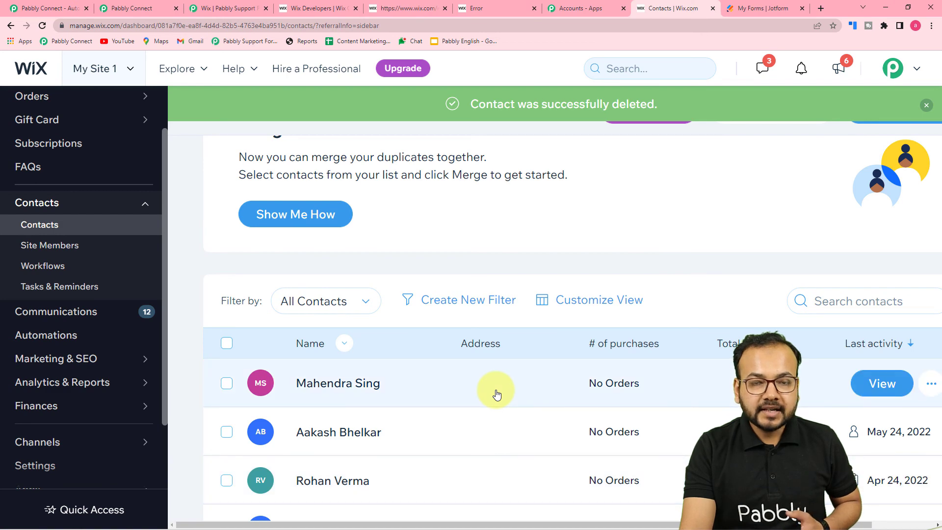
scroll(496, 393, "down", 3)
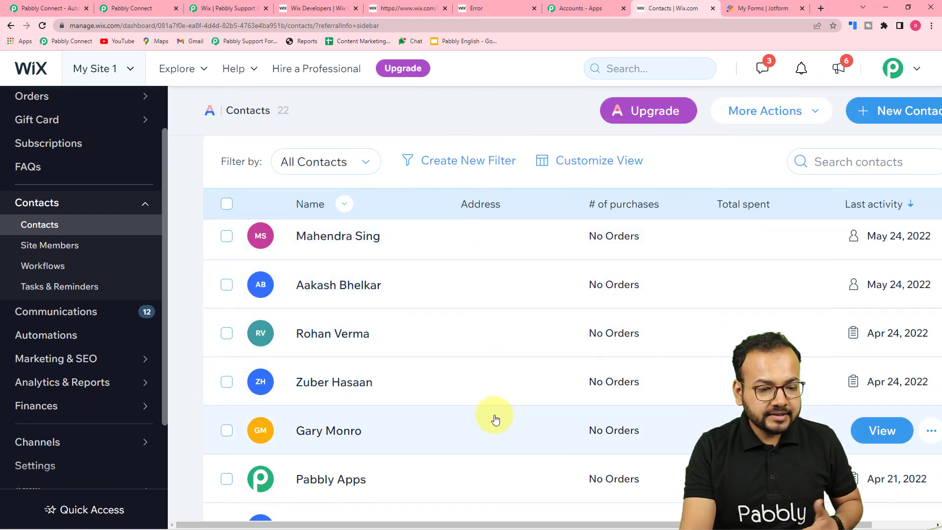
Step: Return to Pabbly Connect, save the Create Contact action and send a test request, then view the response received
left_click(137, 9)
left_click(212, 395)
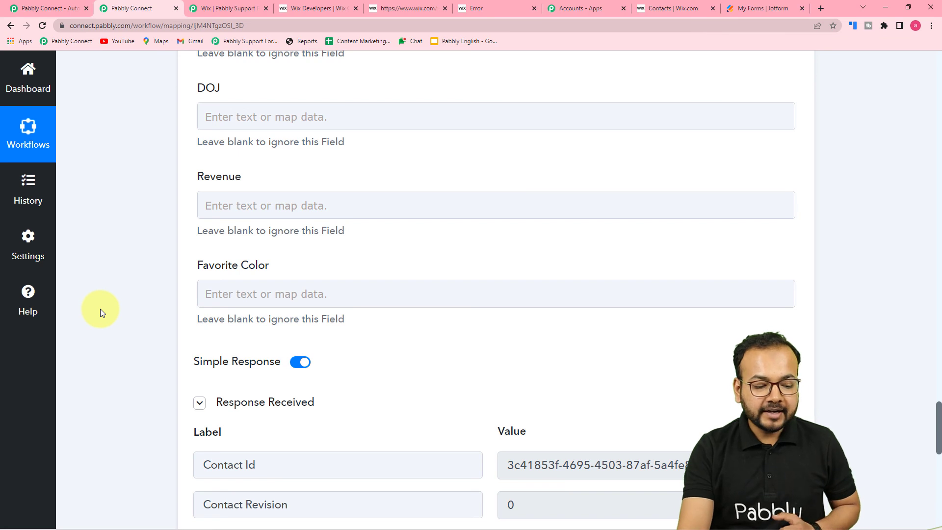
scroll(100, 308, "down", 4)
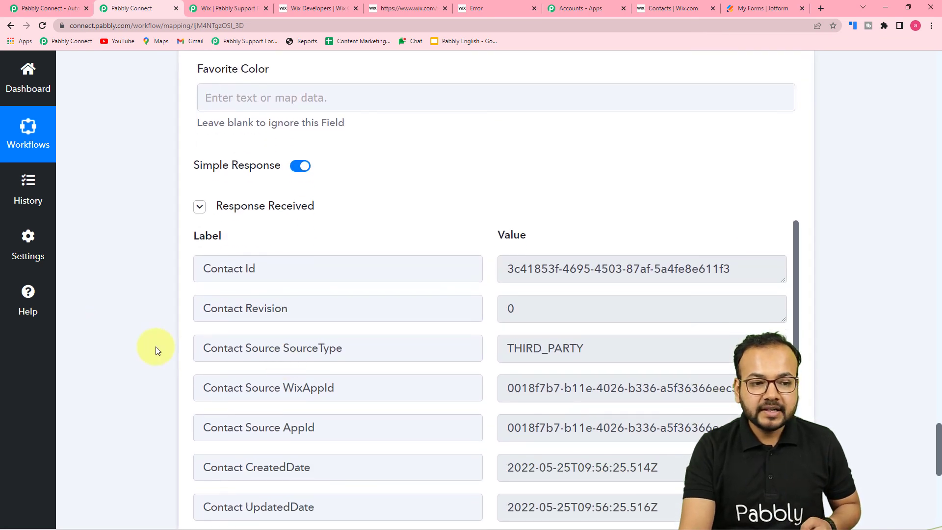
Step: Switch to the Wix dashboard and reload the Contacts list to check for the test contact
left_click(651, 10)
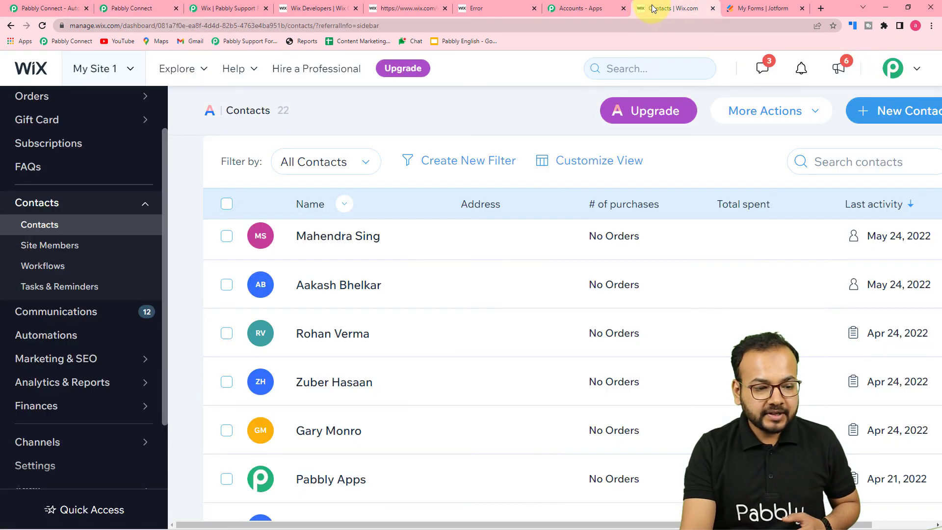
left_click(43, 27)
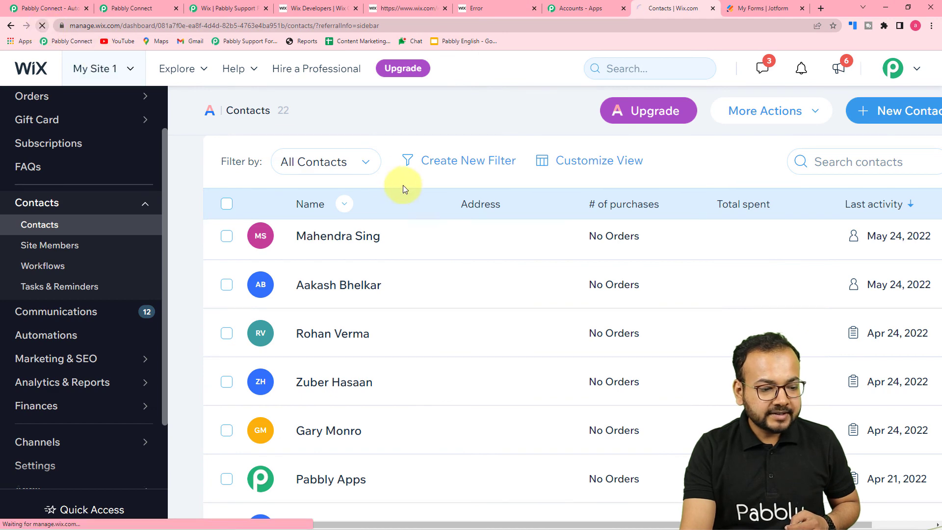
scroll(414, 190, "down", 3)
scroll(414, 191, "down", 2)
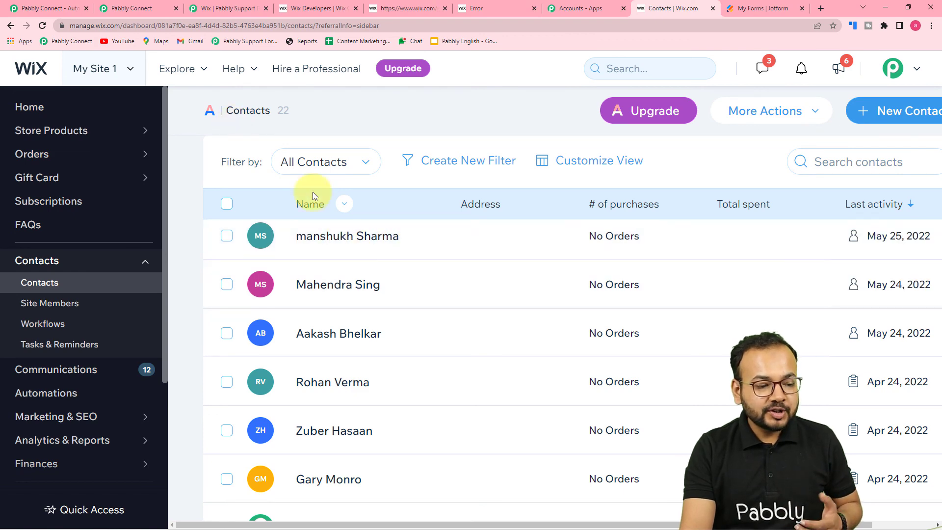
Step: Compare the mapped name and email fields of the Create Contact action in Pabbly Connect with the Wix Contacts list
left_click(154, 13)
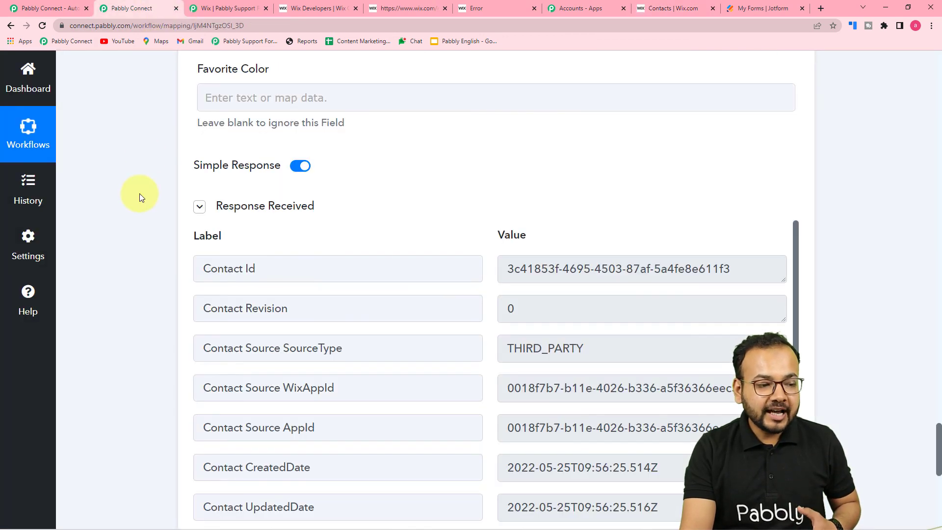
scroll(139, 195, "up", 12)
scroll(142, 219, "up", 15)
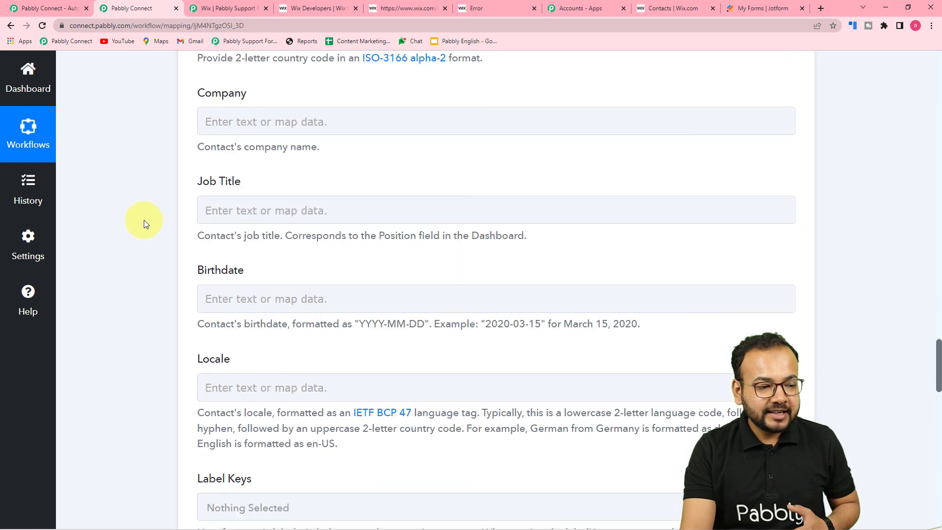
scroll(143, 220, "up", 12)
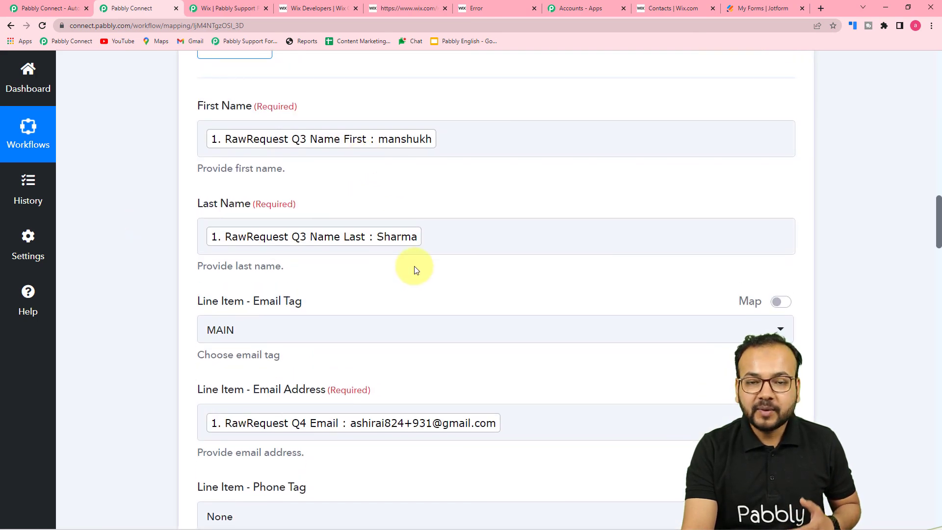
left_click(651, 10)
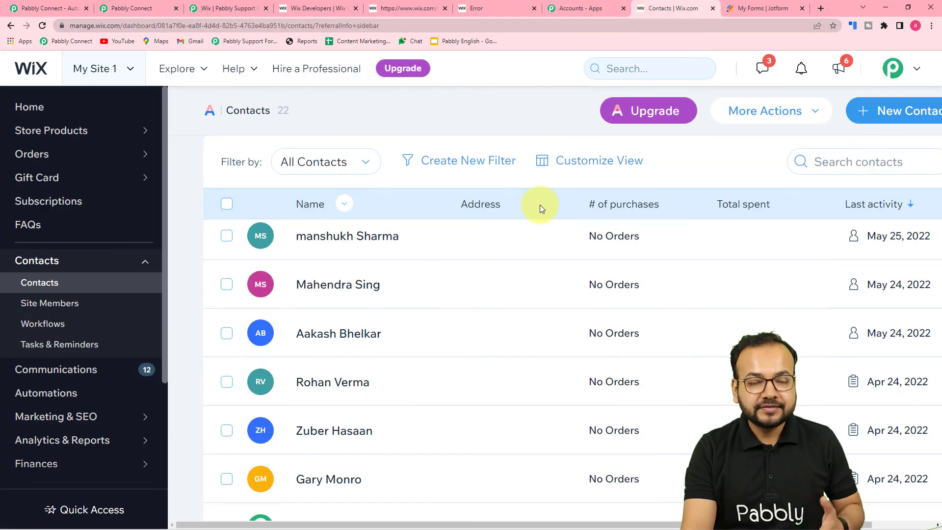
left_click(141, 8)
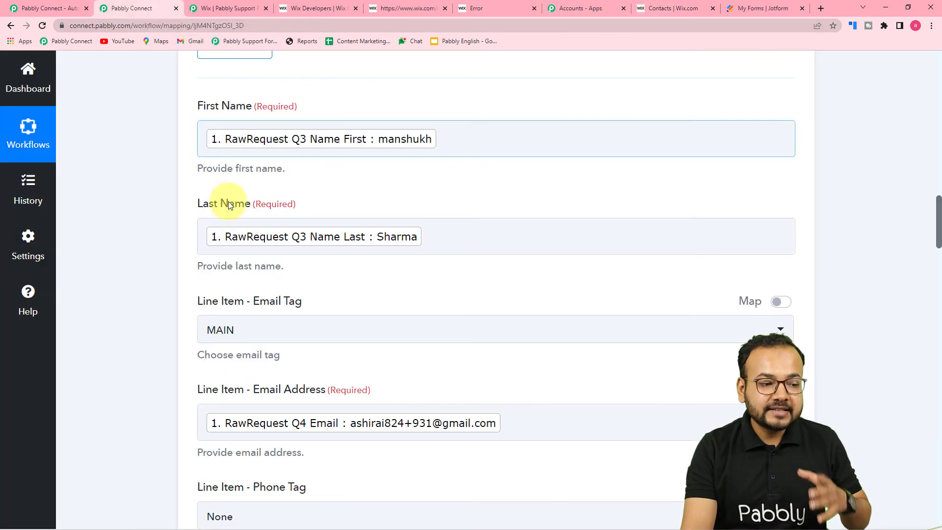
scroll(135, 262, "up", 8)
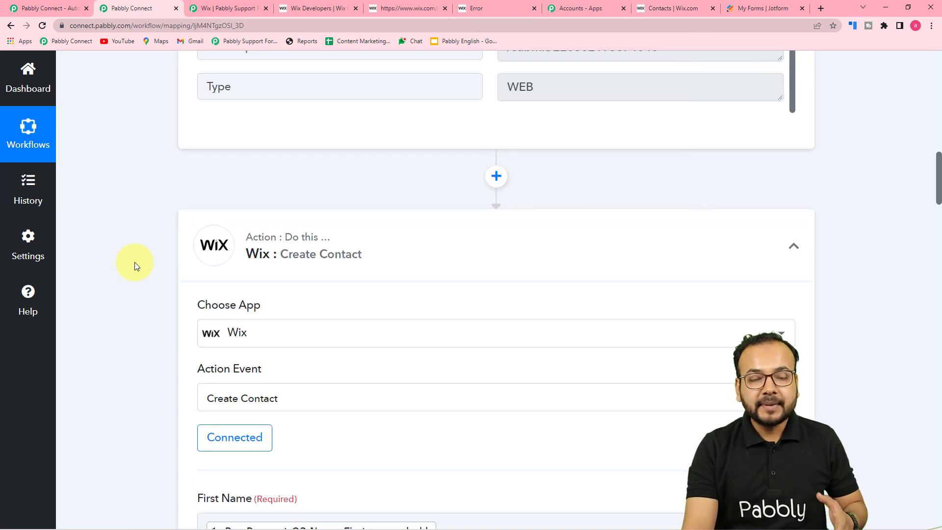